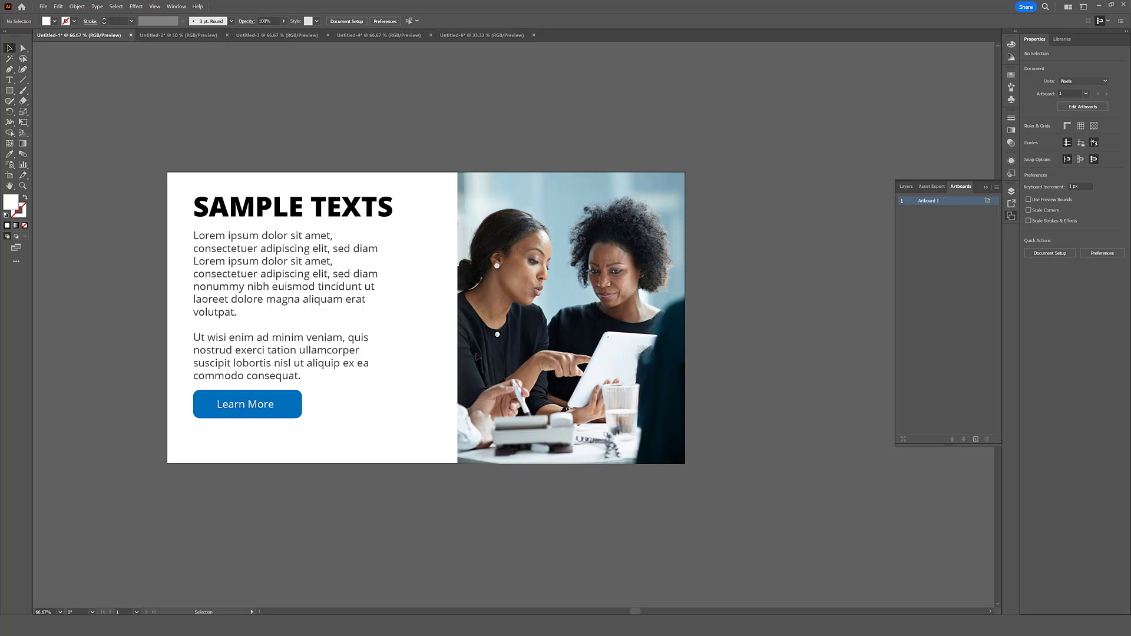
# - Add a second blank artboard beside the existing one
pyautogui.click(976, 439)
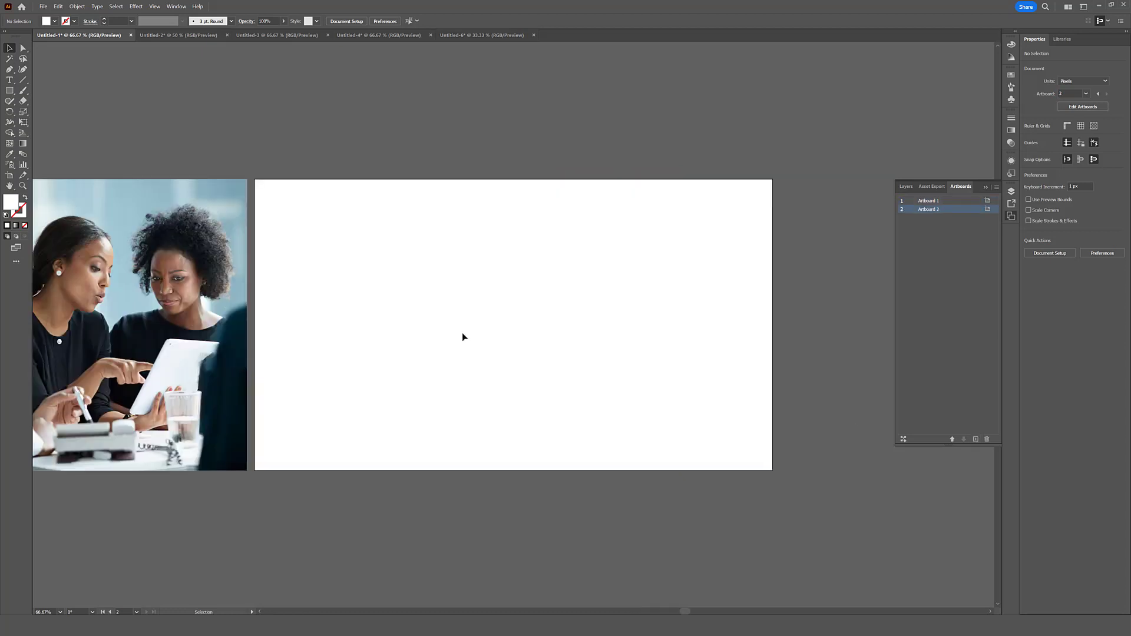
pyautogui.scroll(-1, 445, 335)
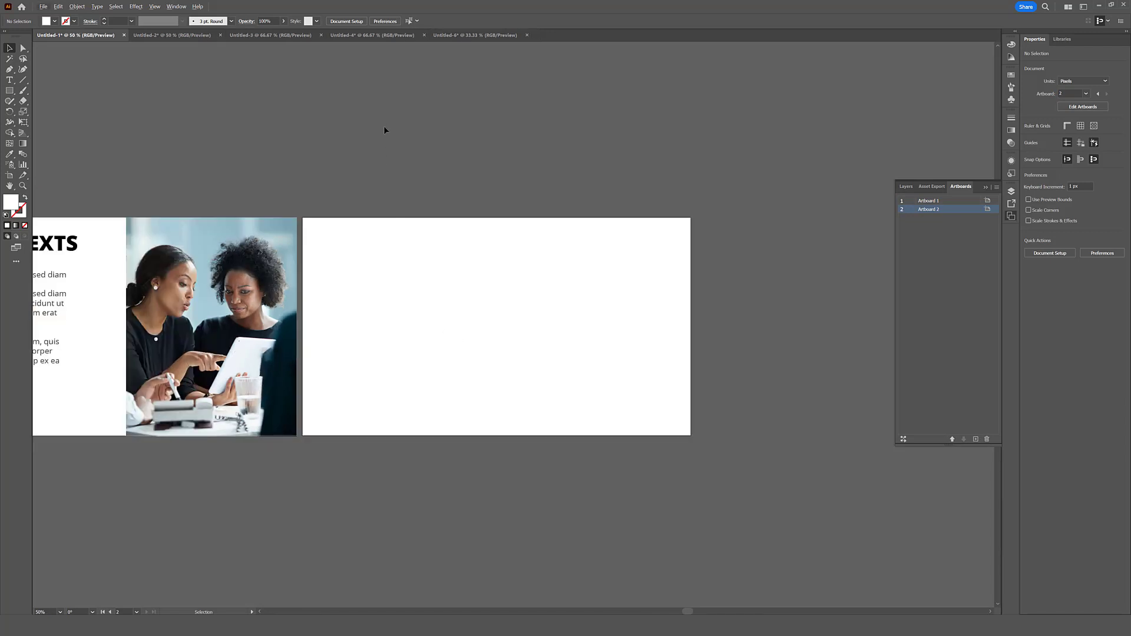
# - Examine the list of number sums in the Untitled-4 document and look over the Untitled-3 document
pyautogui.click(372, 35)
pyautogui.click(353, 235)
pyautogui.scroll(3, 355, 232)
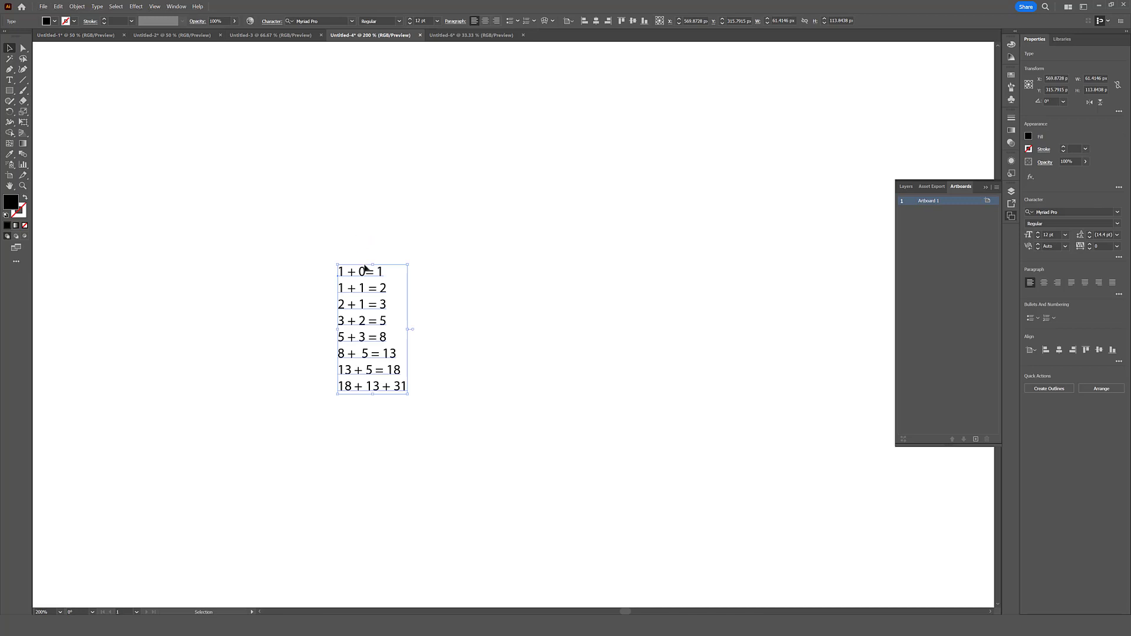
pyautogui.scroll(1, 362, 366)
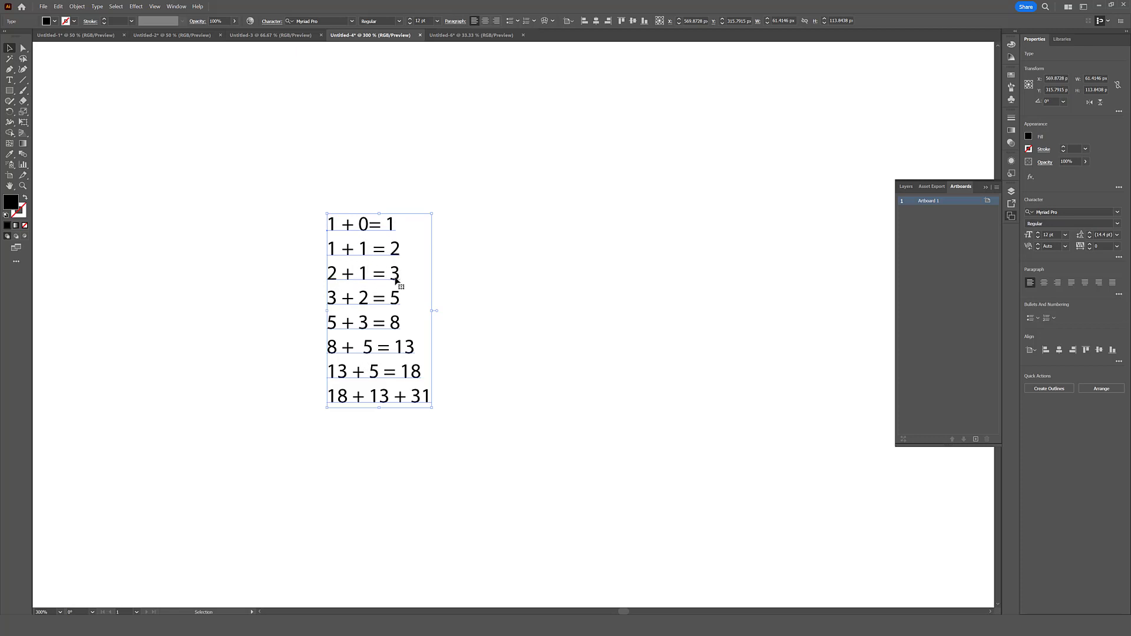
pyautogui.click(276, 36)
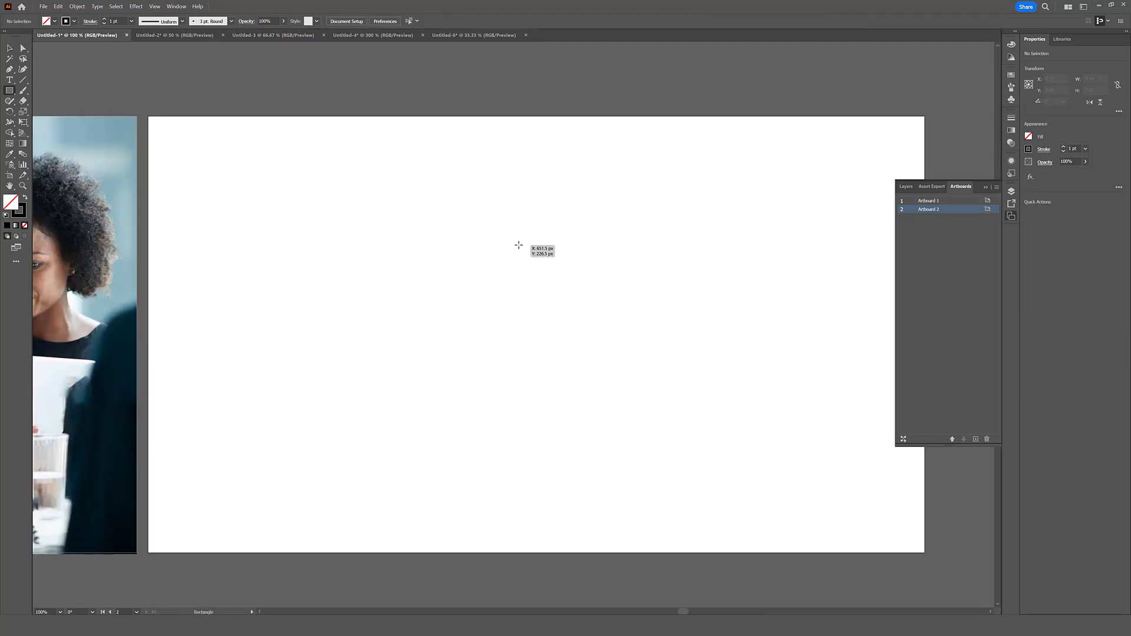
# - In Untitled-1, draw a 16 px square on the second artboard and place an identical copy directly against its right side
pyautogui.moveTo(519, 245); pyautogui.dragTo(525, 265)
pyautogui.press('v')
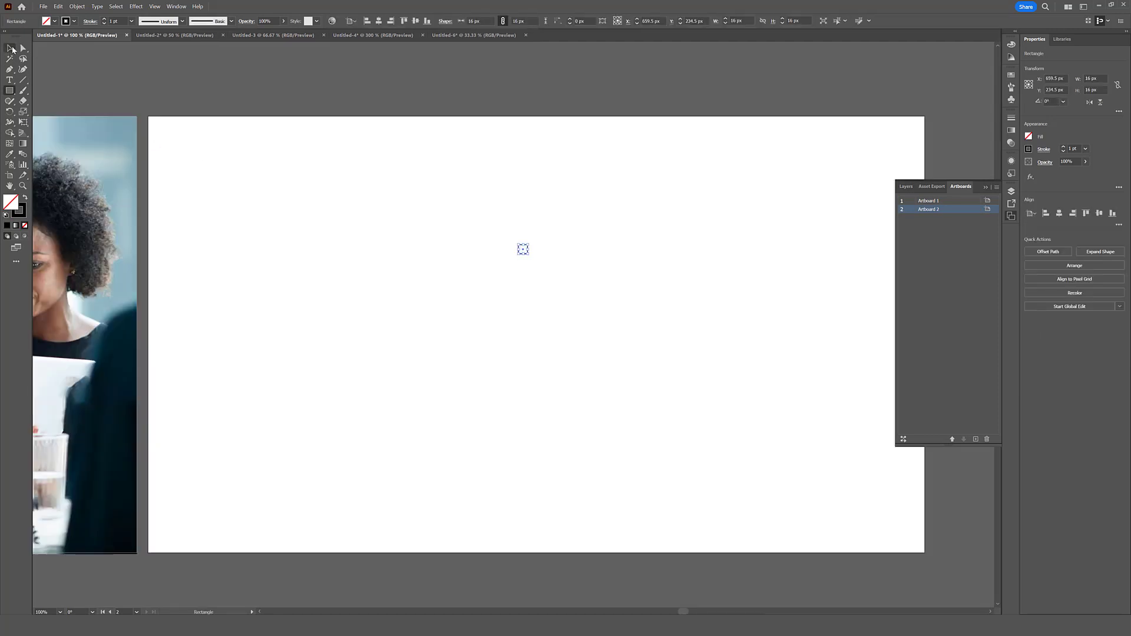
pyautogui.click(523, 286)
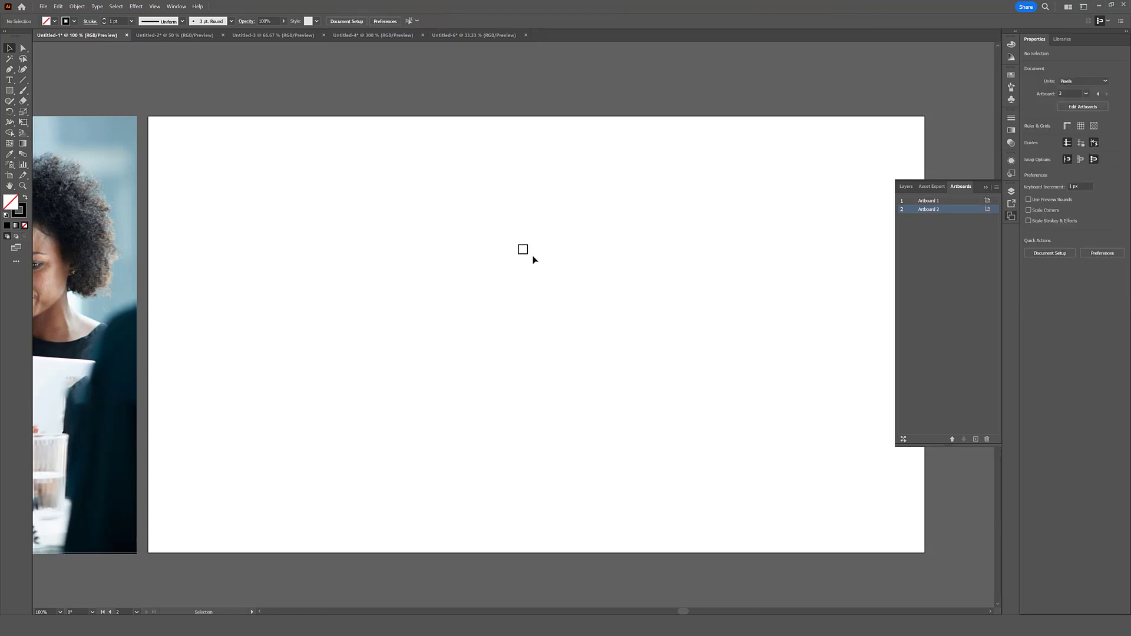
pyautogui.moveTo(521, 254); pyautogui.dragTo(532, 258)
pyautogui.click(526, 265)
# - Draw a 32 px square directly below the two small squares, spanning their combined width
pyautogui.press('m')
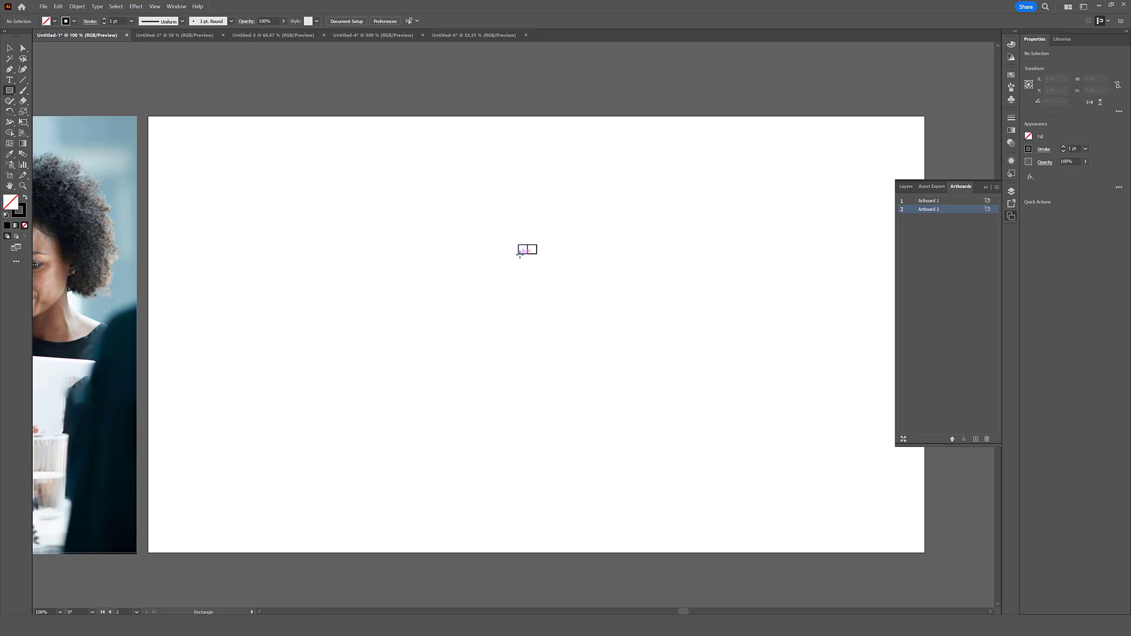
pyautogui.moveTo(518, 255); pyautogui.dragTo(536, 269)
pyautogui.click(10, 48)
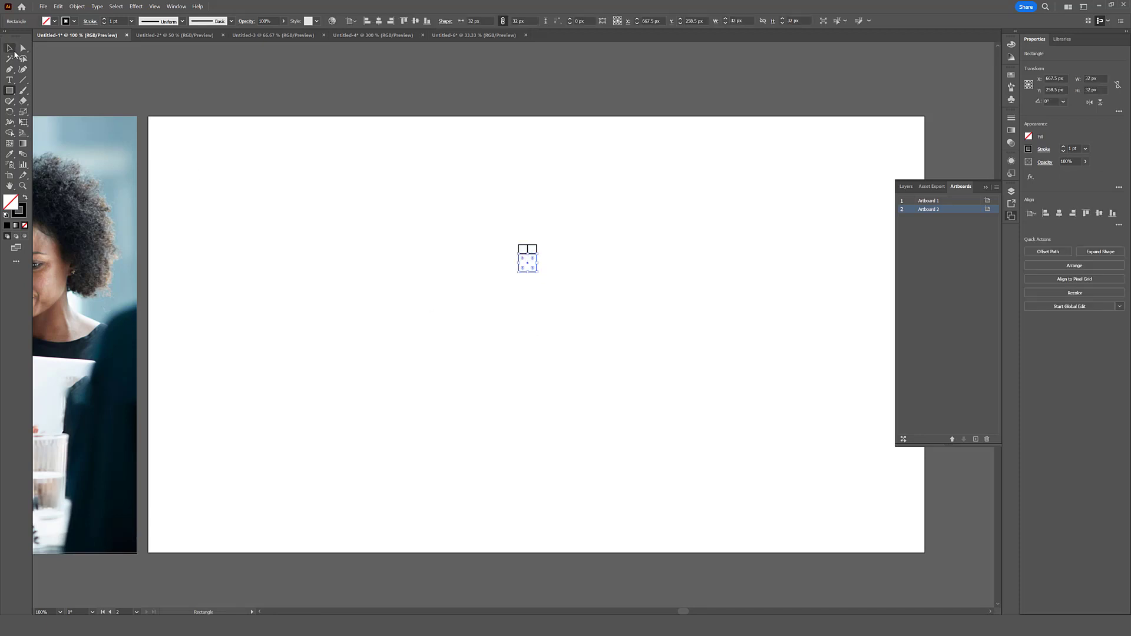
pyautogui.click(531, 303)
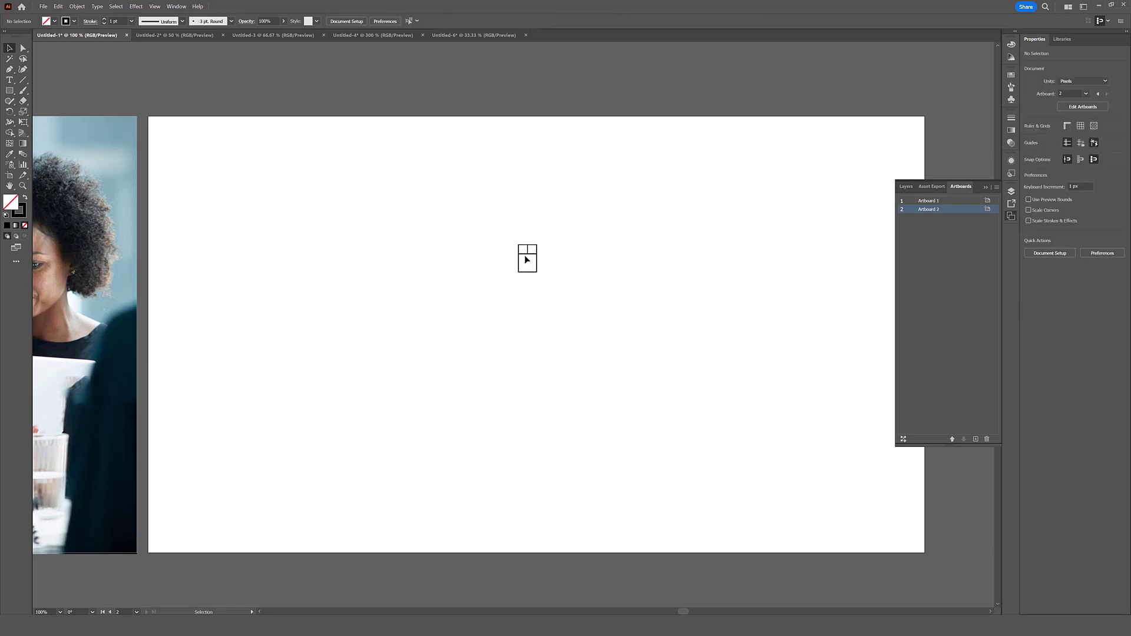
pyautogui.click(535, 272)
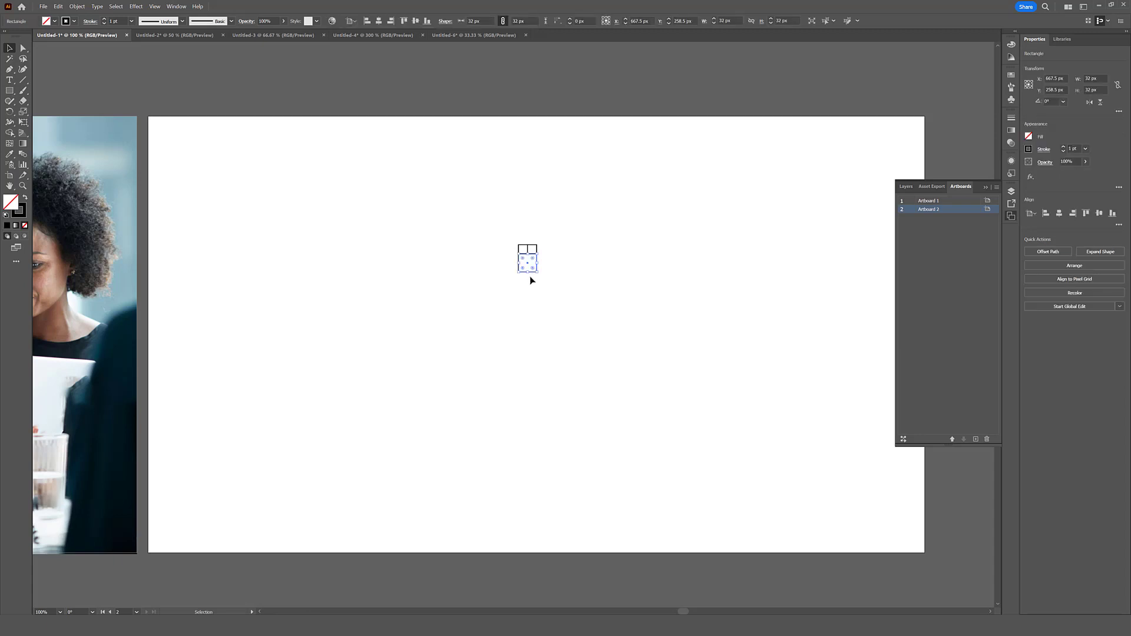
pyautogui.click(544, 238)
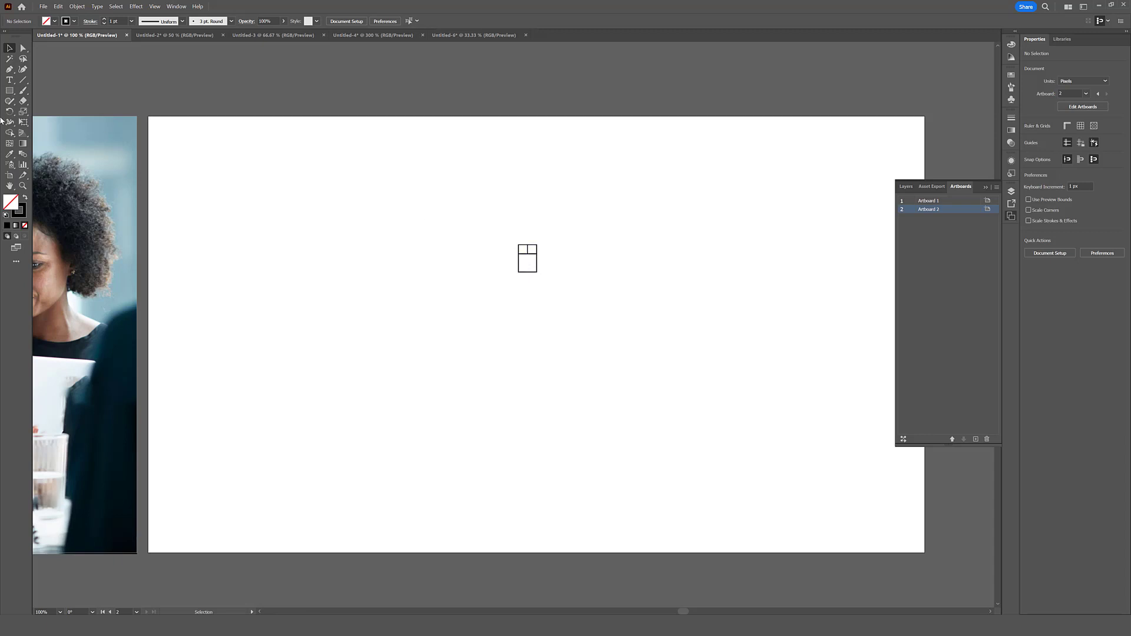
# - Draw a square along the full right side of the stack and a larger one spanning the full width beneath it
pyautogui.click(10, 91)
pyautogui.moveTo(537, 245); pyautogui.dragTo(563, 273)
pyautogui.click(10, 50)
pyautogui.click(584, 330)
pyautogui.click(9, 91)
pyautogui.moveTo(518, 272); pyautogui.dragTo(564, 305)
pyautogui.moveTo(565, 245); pyautogui.dragTo(636, 316)
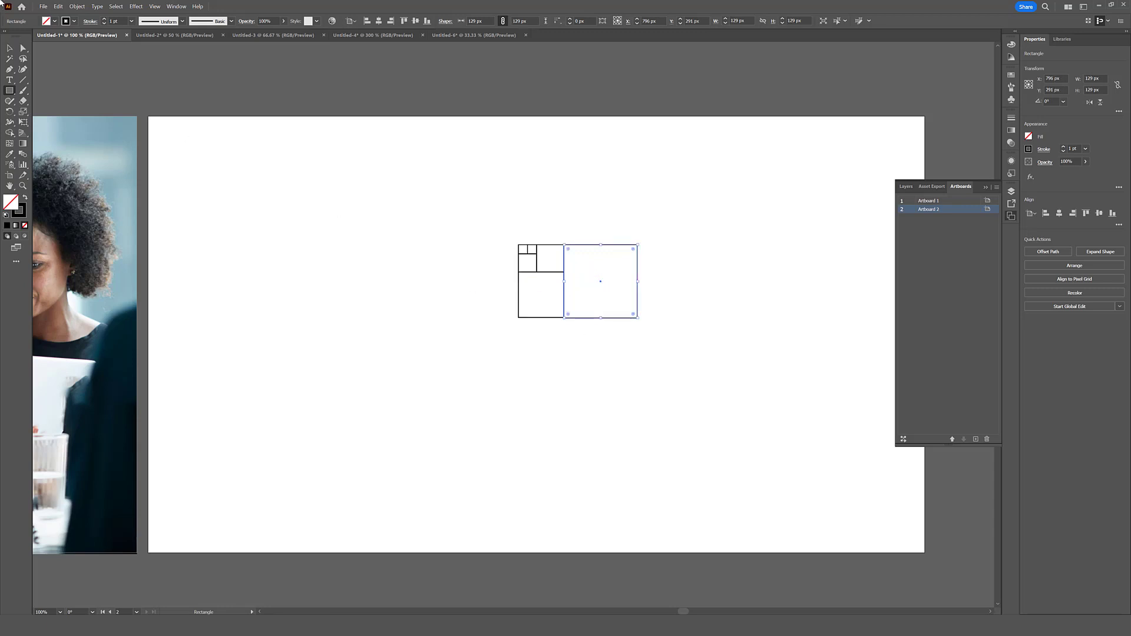
pyautogui.hotkey('ctrl', 'z')
pyautogui.moveTo(564, 244); pyautogui.dragTo(637, 310)
pyautogui.hotkey('ctrl', 'z')
pyautogui.keyDown('ctrl'); pyautogui.click(637, 310); pyautogui.keyUp('ctrl')
# - Draw four progressively larger squares alternately right of and below the figure, each spanning its full side, ending with one 544 px wide
pyautogui.scroll(2, 568, 249)
pyautogui.moveTo(560, 239); pyautogui.dragTo(702, 386)
pyautogui.scroll(-2, 564, 321)
pyautogui.moveTo(516, 353); pyautogui.dragTo(634, 473)
pyautogui.moveTo(634, 281); pyautogui.dragTo(792, 472)
pyautogui.scroll(-1, 563, 303)
pyautogui.moveTo(532, 415); pyautogui.dragTo(741, 492)
# - Rotate all the squares together 90° counterclockwise and move them fully inside the second artboard
pyautogui.click(9, 49)
pyautogui.moveTo(770, 252); pyautogui.dragTo(492, 533)
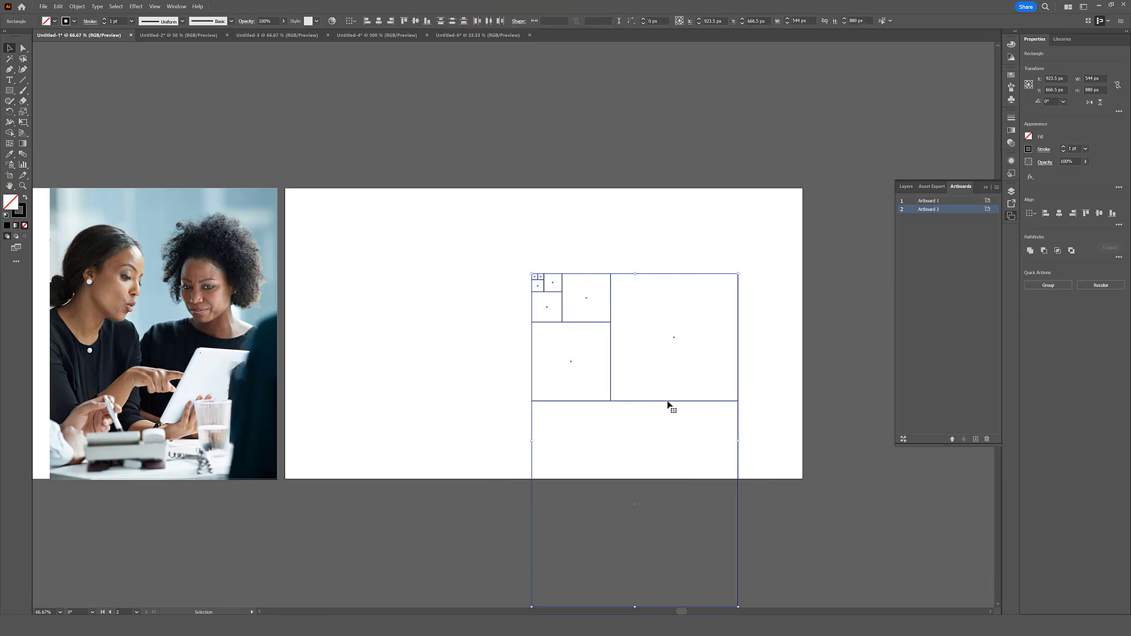
pyautogui.click(628, 318)
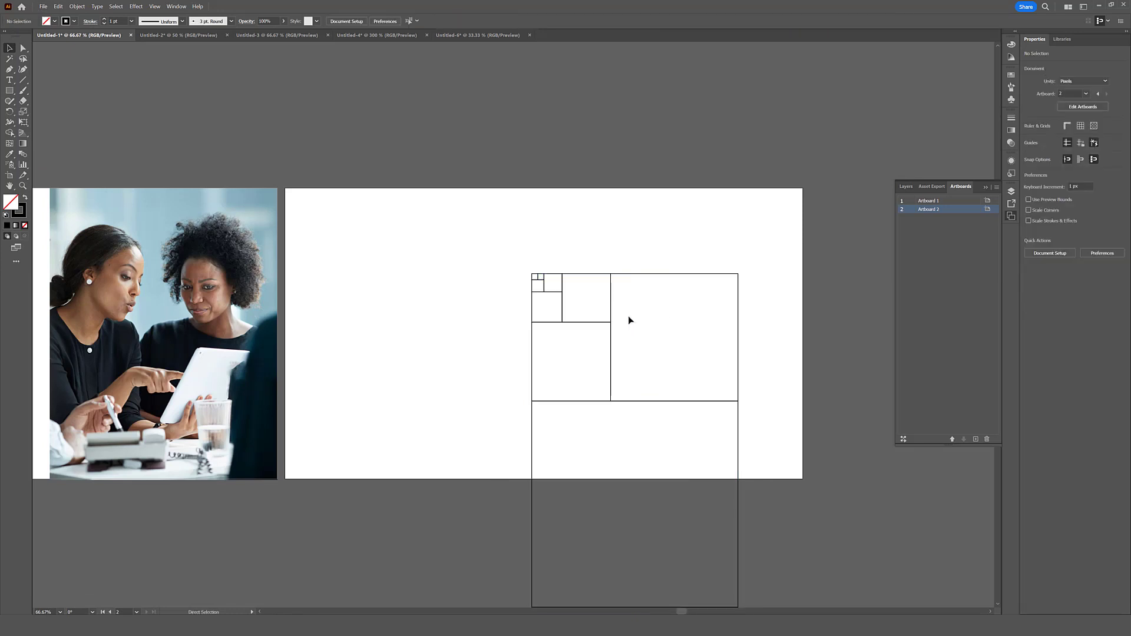
pyautogui.hotkey('ctrl', 'a')
pyautogui.scroll(-1, 757, 289)
pyautogui.moveTo(774, 245); pyautogui.dragTo(532, 603)
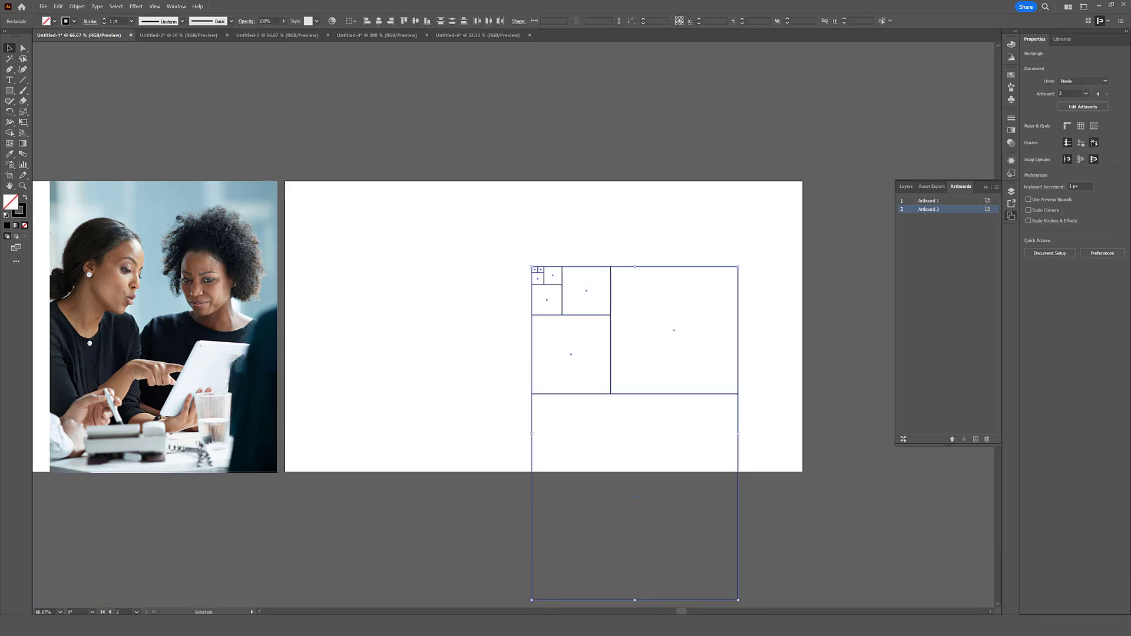
pyautogui.moveTo(739, 602); pyautogui.dragTo(789, 368)
pyautogui.moveTo(708, 331); pyautogui.dragTo(624, 218)
pyautogui.click(586, 424)
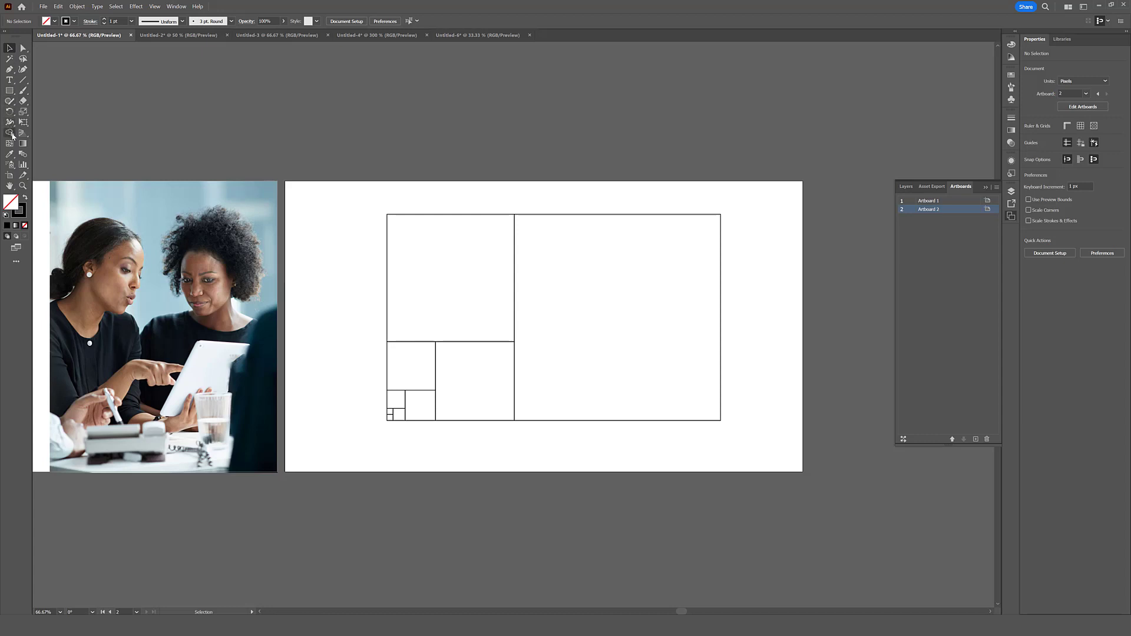
# - Draw quarter-circle arcs with the Arc tool from corner to corner of the two largest squares
pyautogui.moveTo(23, 79); pyautogui.dragTo(59, 89)
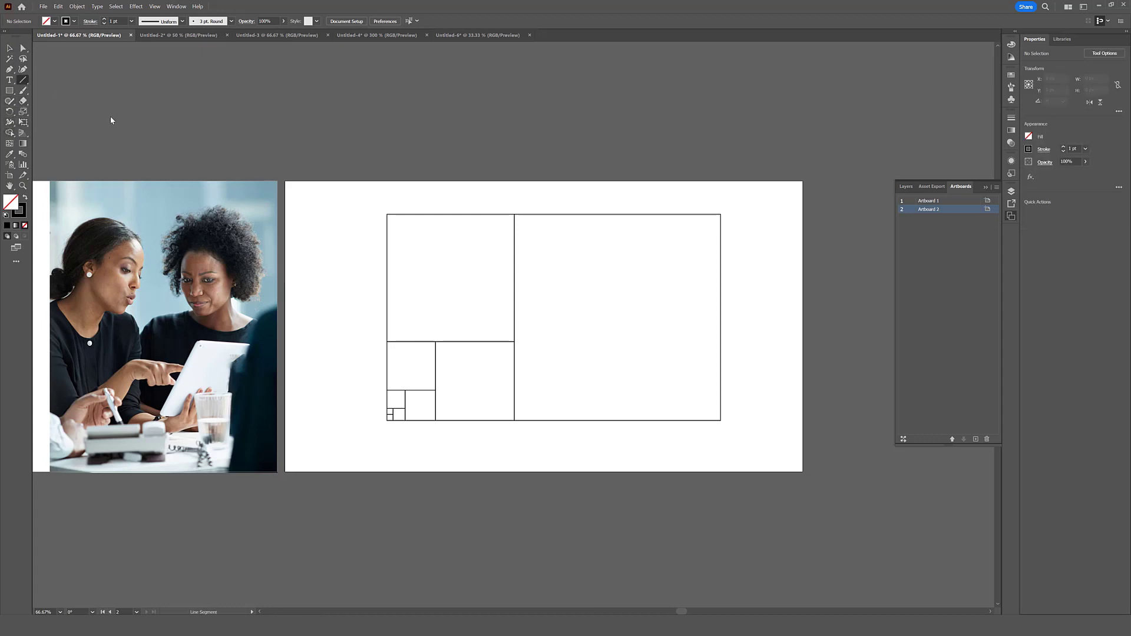
pyautogui.moveTo(720, 420); pyautogui.dragTo(387, 334)
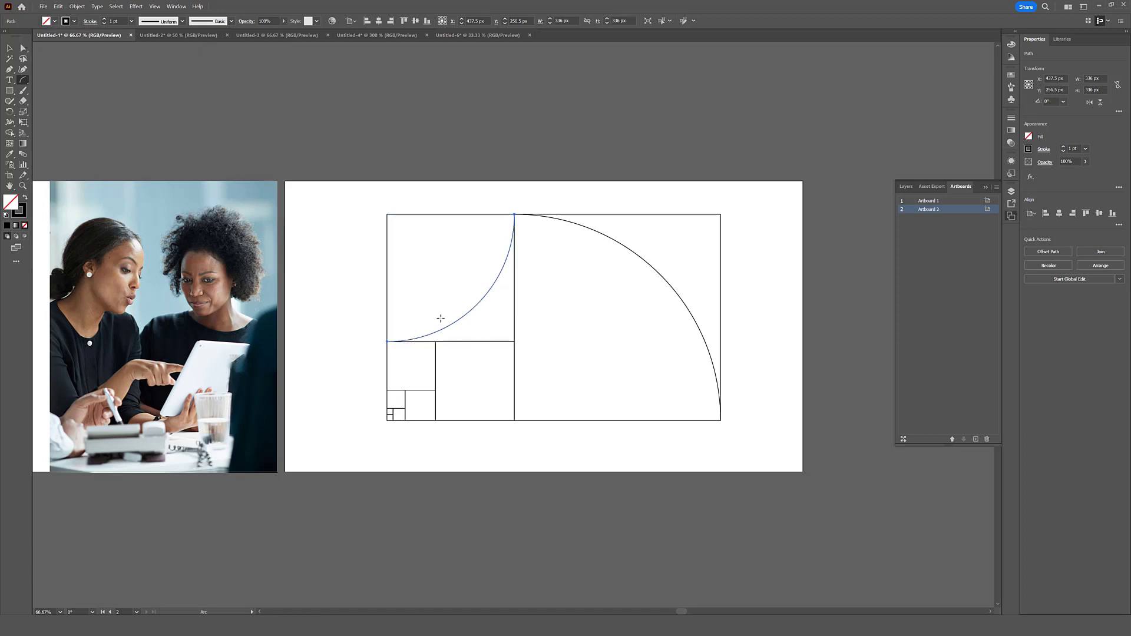
# - Reflect the 336 px arc across the horizontal and the vertical axis so it continues the large arc
pyautogui.rightClick(473, 315)
pyautogui.moveTo(526, 536)
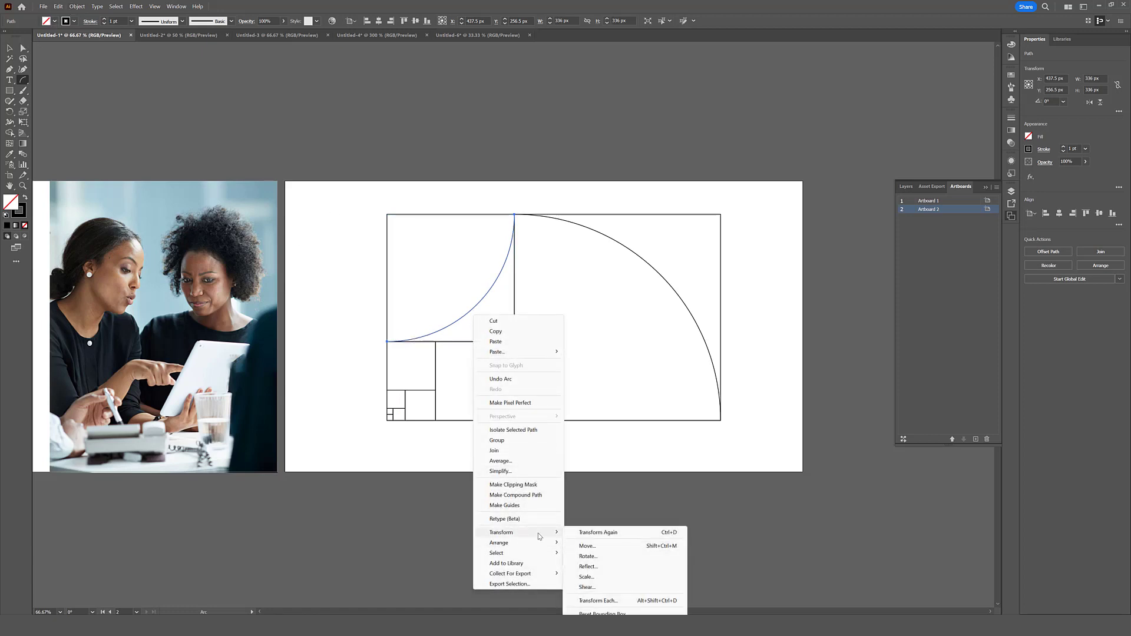
pyautogui.click(588, 566)
pyautogui.click(522, 265)
pyautogui.click(568, 368)
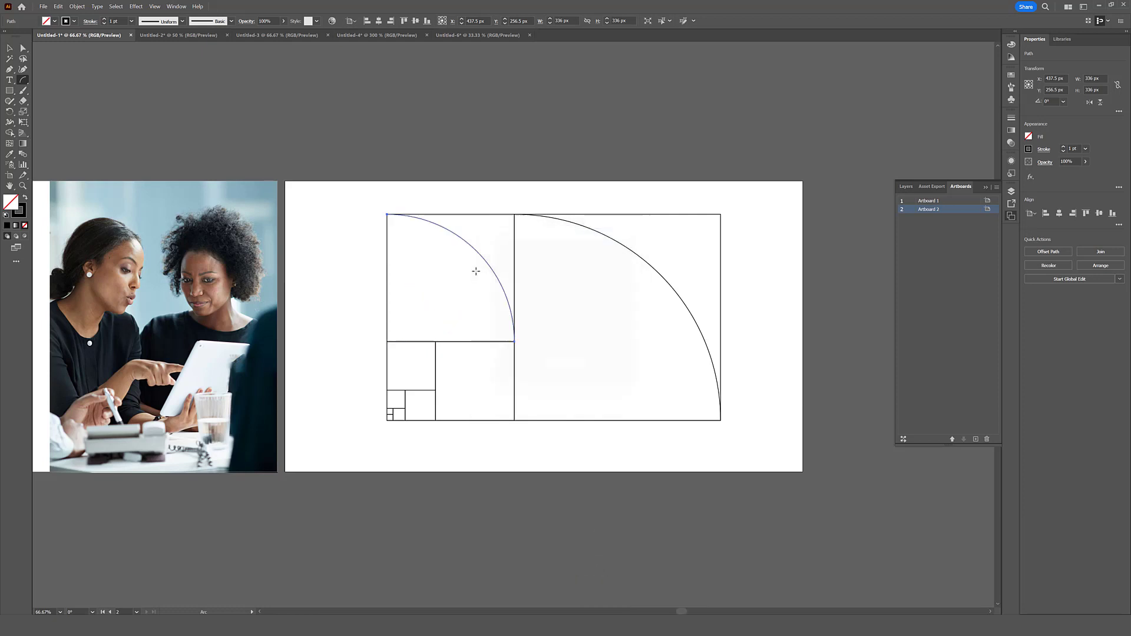
pyautogui.rightClick(476, 272)
pyautogui.moveTo(520, 491)
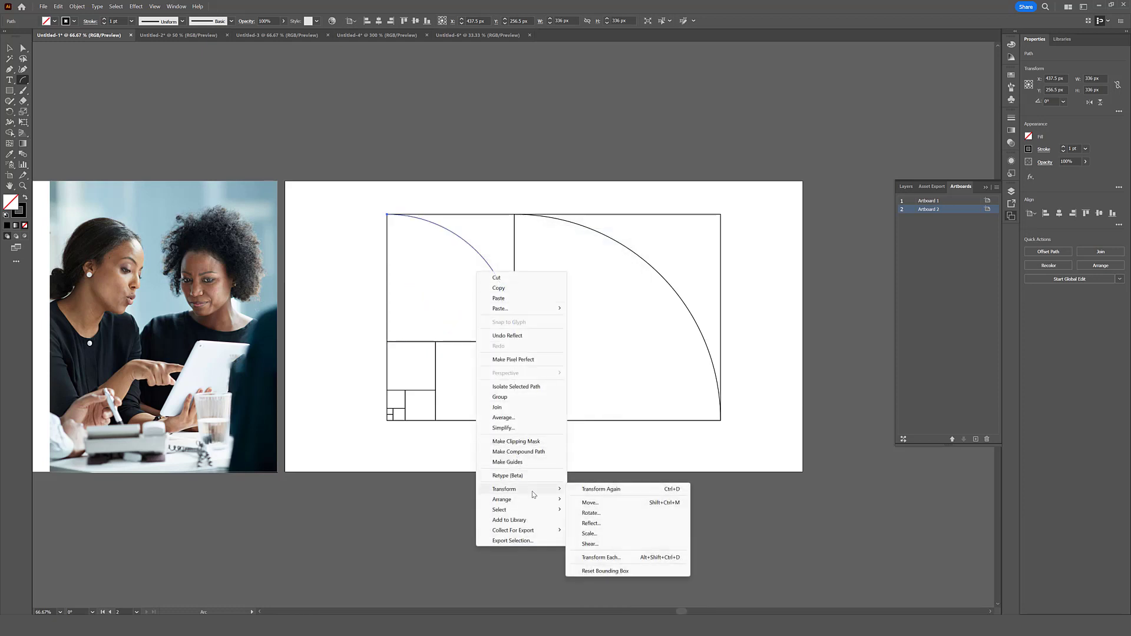
pyautogui.click(591, 524)
pyautogui.click(521, 276)
pyautogui.click(567, 368)
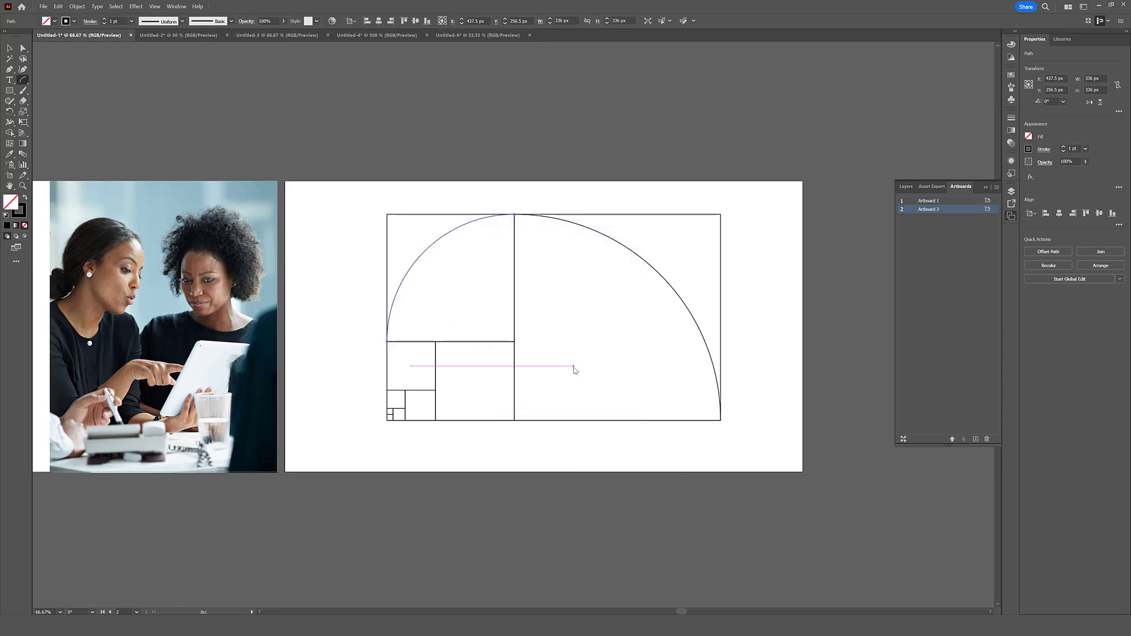
# - Rearrange the smaller squares so the largest of them fills the figure's lower-left corner, and draw a quarter arc across it
pyautogui.click(11, 49)
pyautogui.moveTo(425, 439); pyautogui.dragTo(587, 343)
pyautogui.moveTo(623, 319); pyautogui.dragTo(473, 344)
pyautogui.hotkey('ctrl', 'z')
pyautogui.click(23, 80)
pyautogui.moveTo(387, 342); pyautogui.dragTo(465, 421)
# - Rearrange the remaining small squares to follow the spiral and add a quarter arc across the lower one beside the previous arc
pyautogui.click(10, 49)
pyautogui.moveTo(484, 402)
pyautogui.mouseDown()
pyautogui.moveTo(575, 441)
pyautogui.moveTo(498, 421)
pyautogui.mouseUp()
pyautogui.click(23, 80)
pyautogui.moveTo(466, 421); pyautogui.dragTo(515, 372)
pyautogui.click(613, 390)
pyautogui.click(568, 368)
# - Reposition the innermost squares and add a reflected quarter arc across the next square of the spiral
pyautogui.click(10, 49)
pyautogui.moveTo(575, 442); pyautogui.dragTo(483, 342)
pyautogui.click(23, 80)
pyautogui.moveTo(483, 342)
pyautogui.mouseDown()
pyautogui.moveTo(447, 359)
pyautogui.moveTo(521, 355)
pyautogui.moveTo(514, 368)
pyautogui.mouseUp()
pyautogui.rightClick(466, 360)
pyautogui.click(607, 333)
pyautogui.click(567, 368)
# - Complete the spiral with quarter arcs in the innermost squares and group the whole figure
pyautogui.click(9, 49)
pyautogui.scroll(2, 447, 375)
pyautogui.click(23, 80)
pyautogui.moveTo(514, 368); pyautogui.dragTo(528, 354)
pyautogui.rightClick(524, 358)
pyautogui.click(642, 332)
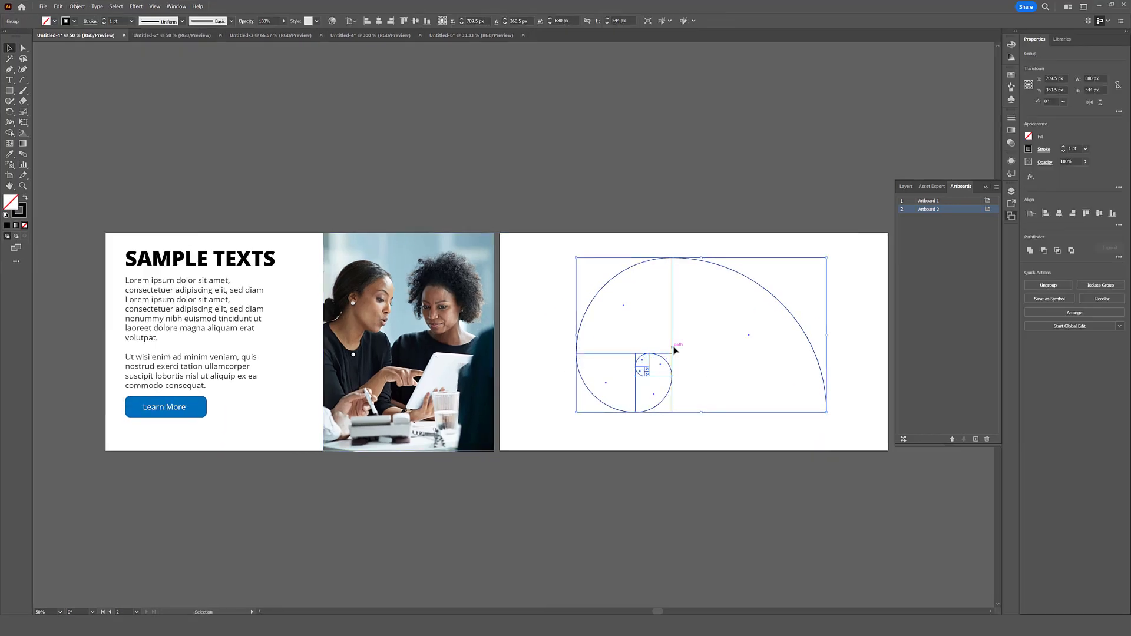
# - Reflect the grouped spiral across the vertical axis
pyautogui.rightClick(674, 350)
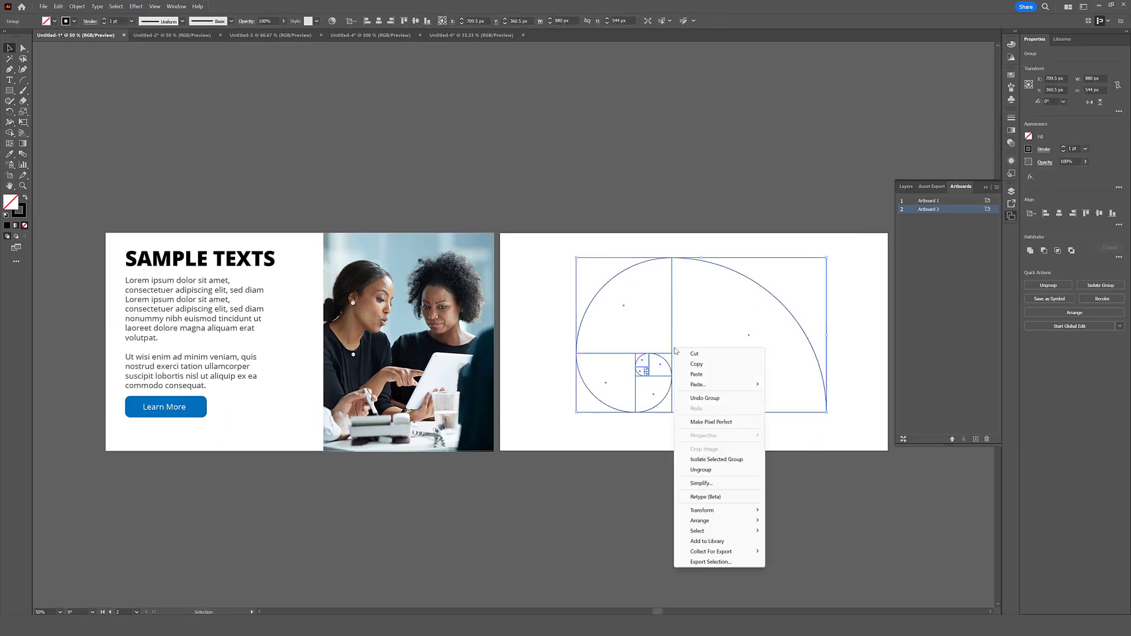
pyautogui.moveTo(712, 511)
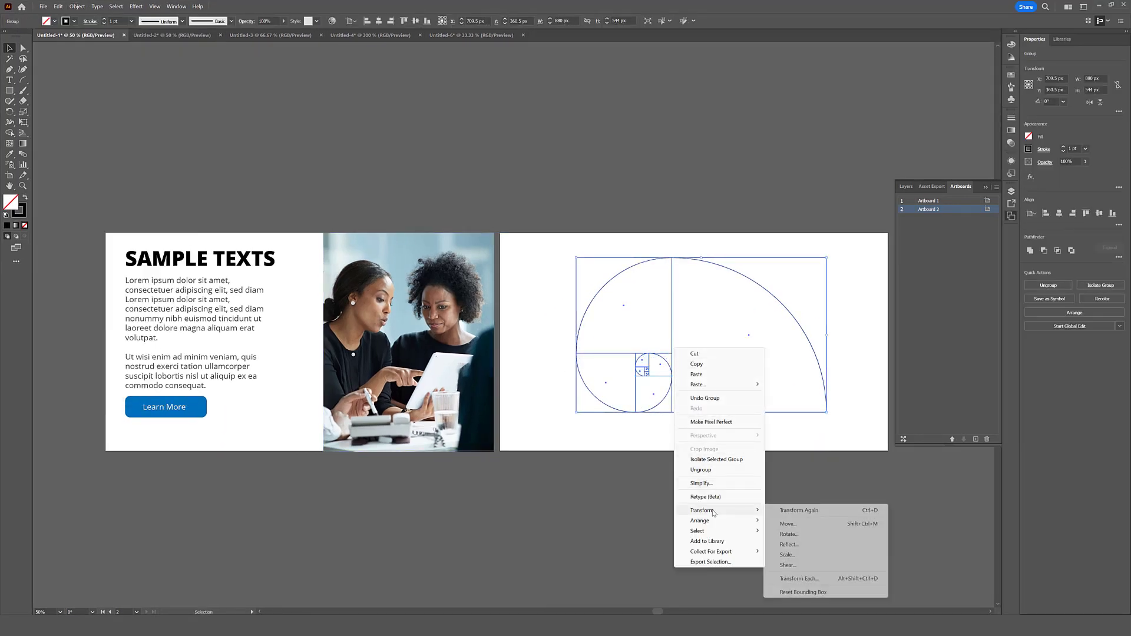
pyautogui.click(789, 544)
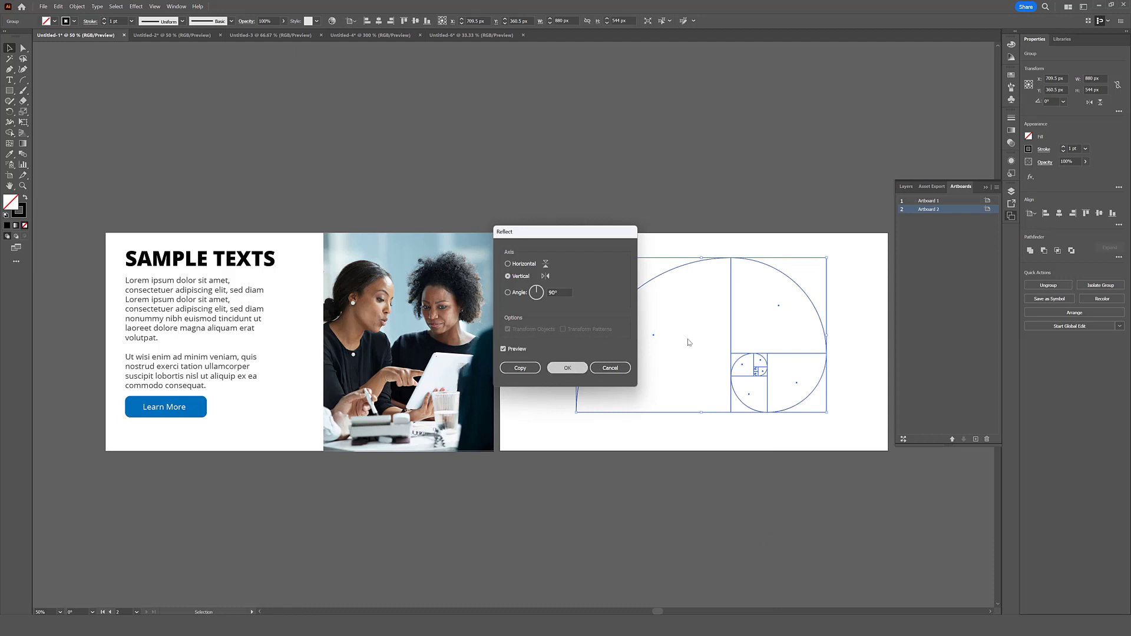
pyautogui.click(568, 371)
# - Move the spiral to the first artboard's top-left corner and scale it proportionally to about 1240 px wide, filling the artboard's height
pyautogui.moveTo(731, 321); pyautogui.dragTo(266, 301)
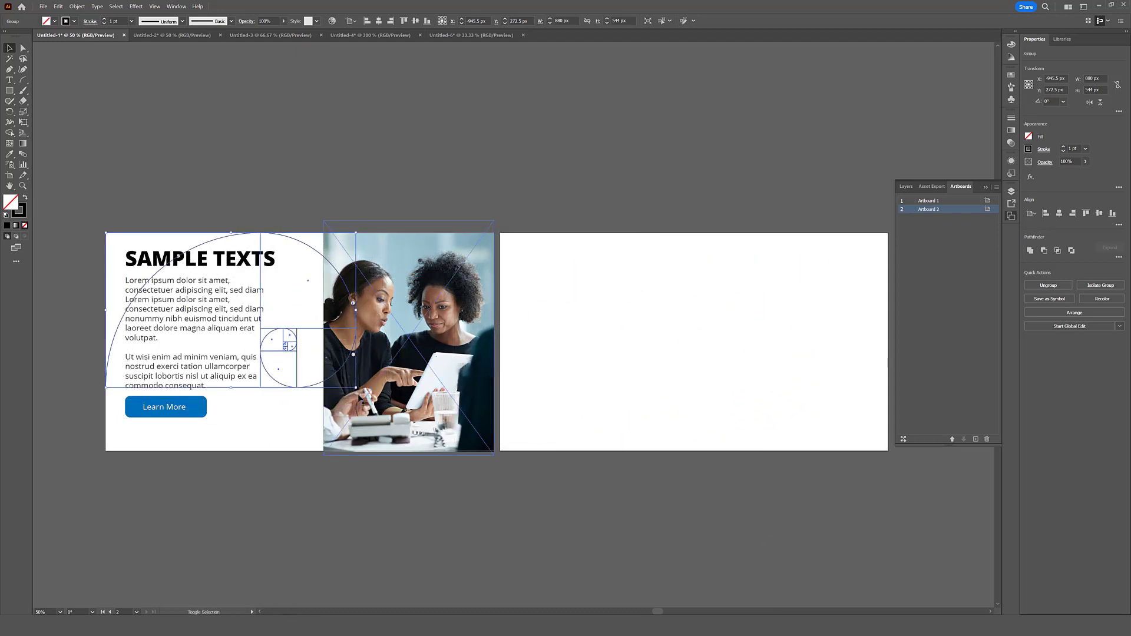
pyautogui.moveTo(369, 398); pyautogui.dragTo(459, 465)
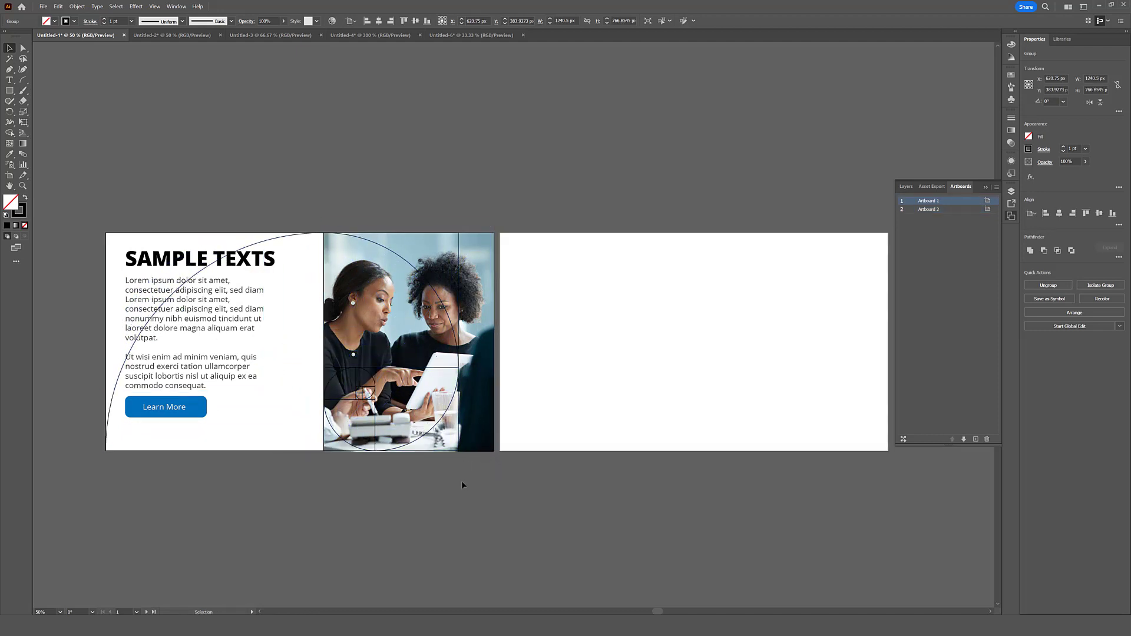
pyautogui.click(462, 481)
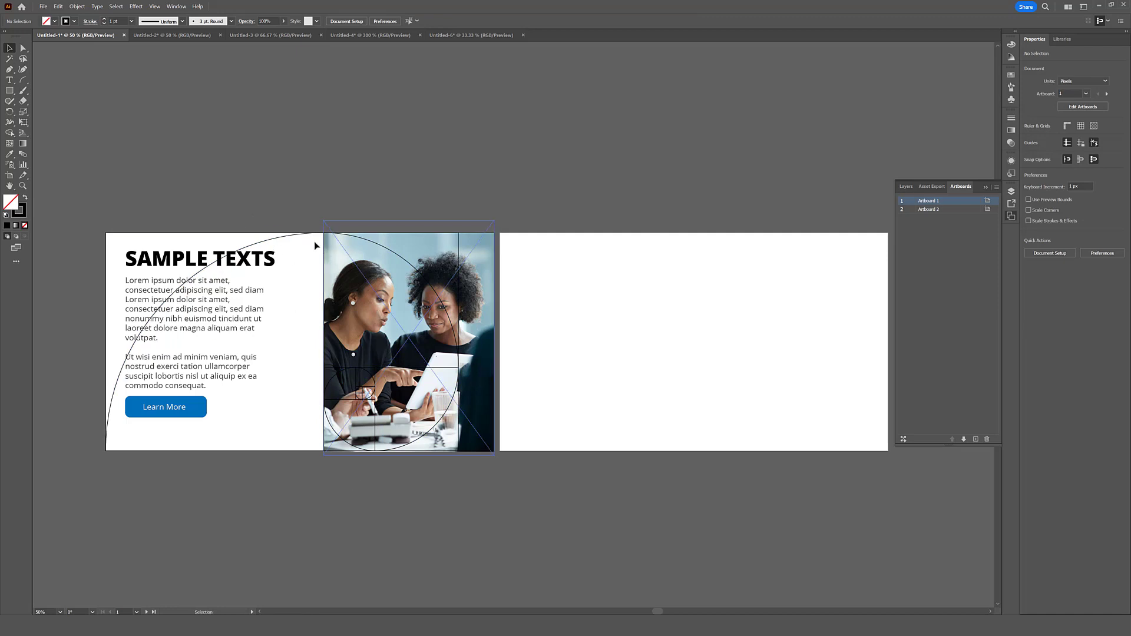
# - Put the enlarged spiral back on the second artboard and move the heading, body text and button off the first artboard, above the second
pyautogui.hotkey('ctrl', 'z')
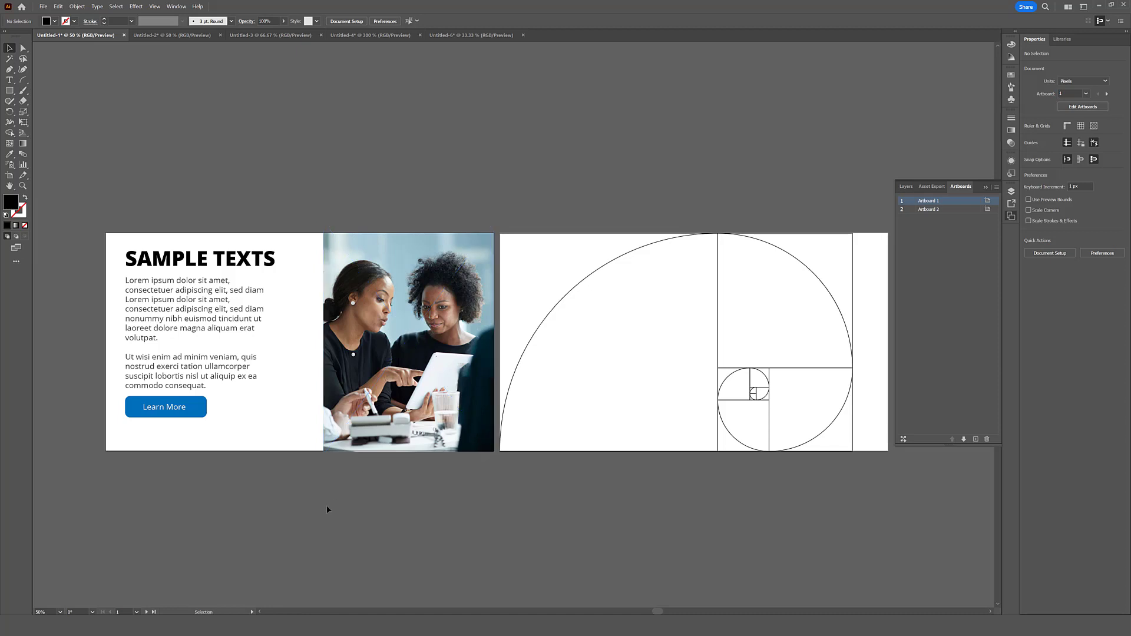
pyautogui.scroll(1, 158, 444)
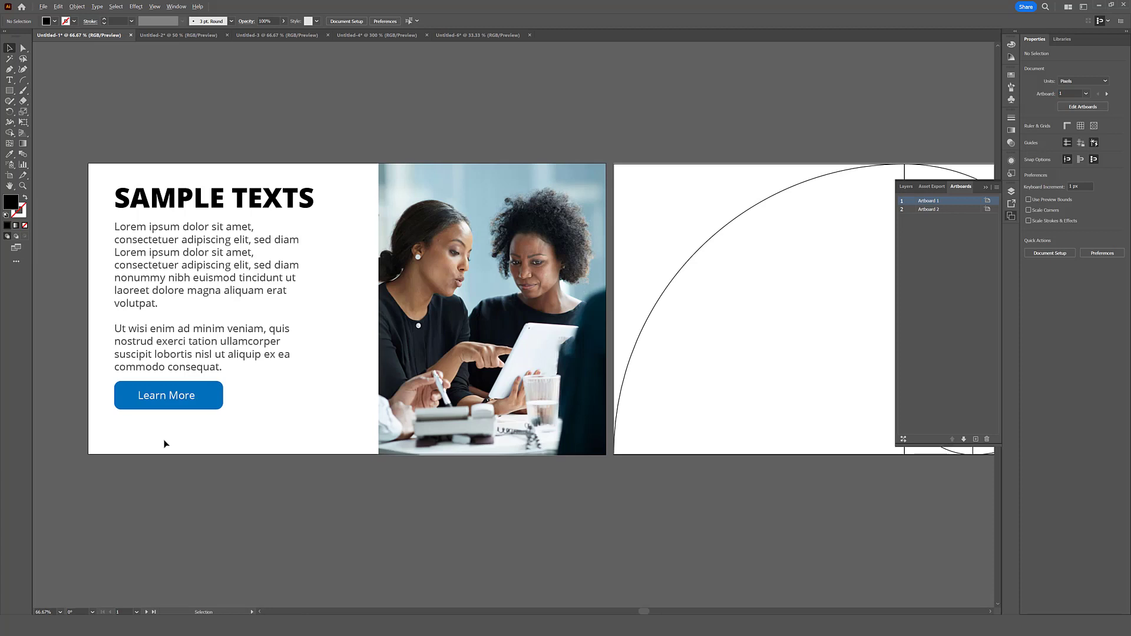
pyautogui.scroll(-1, 164, 440)
pyautogui.moveTo(284, 200); pyautogui.dragTo(140, 459)
pyautogui.moveTo(158, 323); pyautogui.dragTo(627, 125)
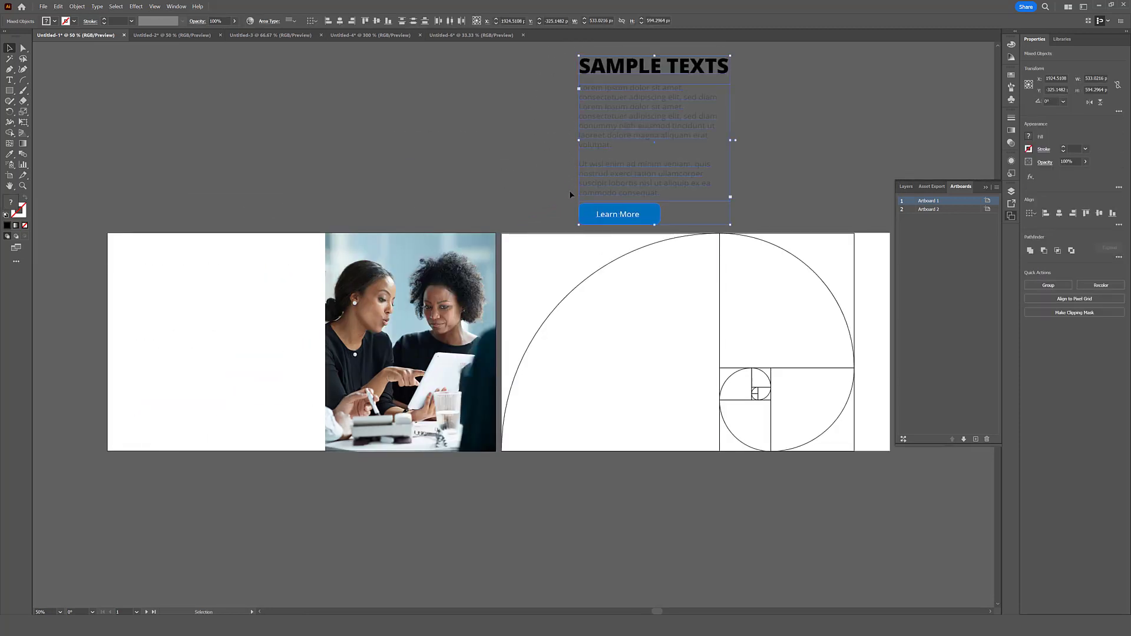
pyautogui.click(205, 353)
# - Add the point text "SAMPELE TEXT" on the first artboard and set its font size to 72 pt
pyautogui.click(10, 79)
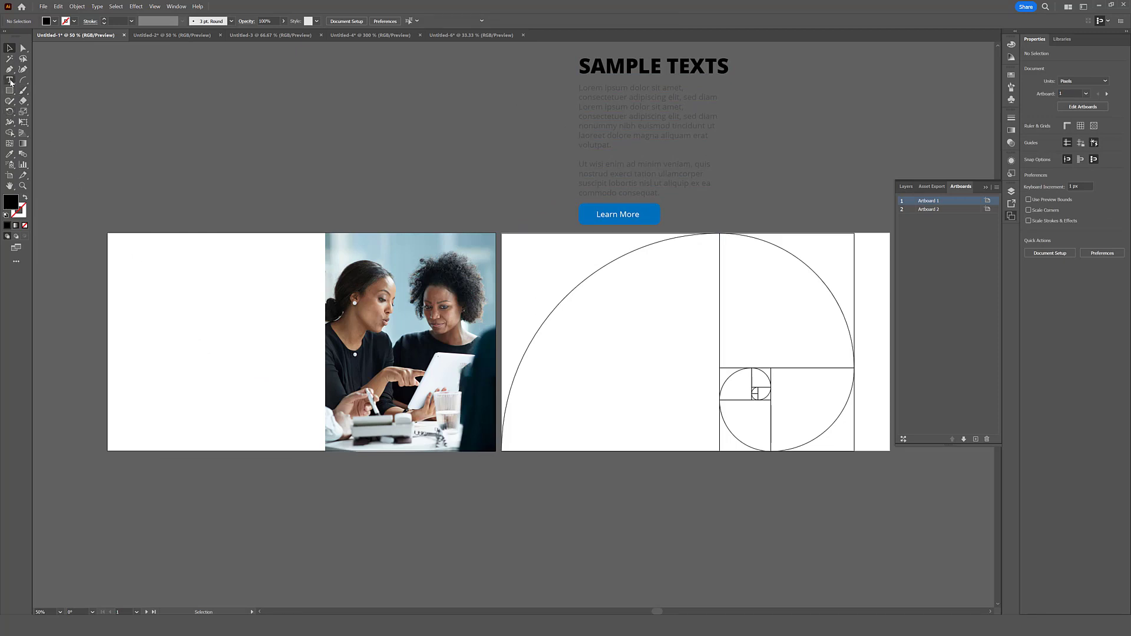
pyautogui.click(146, 293)
pyautogui.write('SAMPELE TEXT')
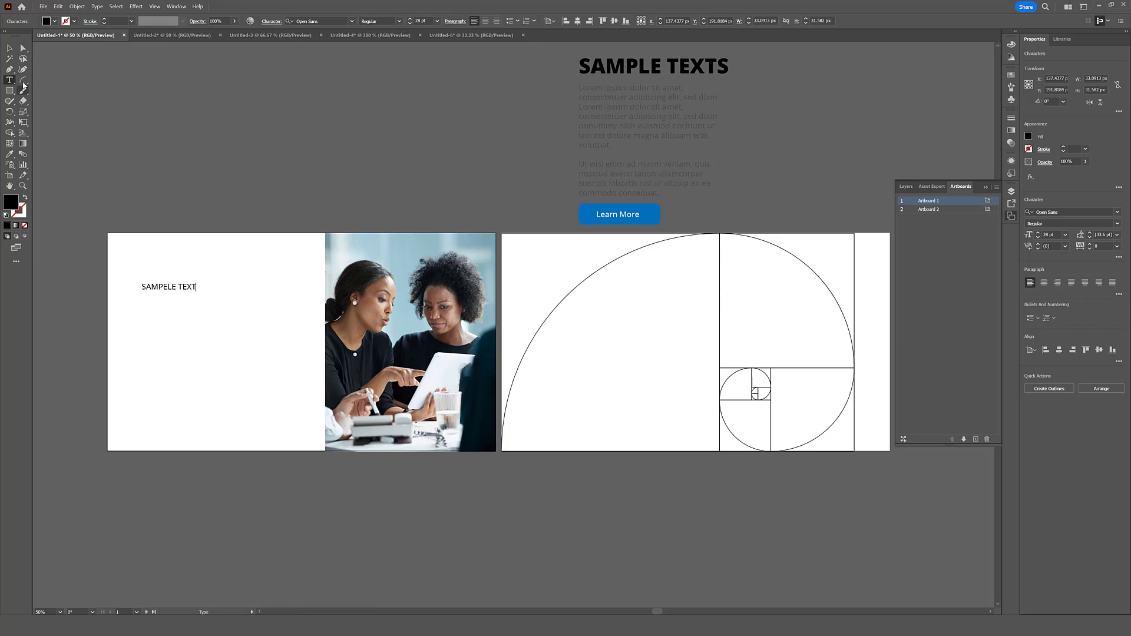
pyautogui.click(10, 48)
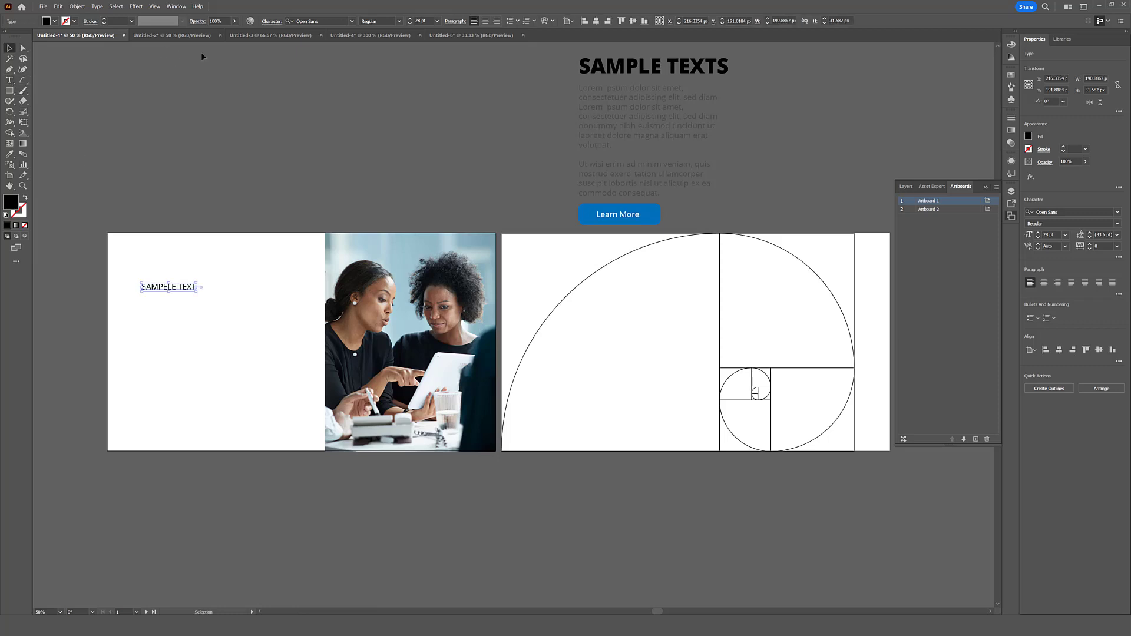
pyautogui.click(437, 22)
pyautogui.click(437, 22)
pyautogui.click(437, 22)
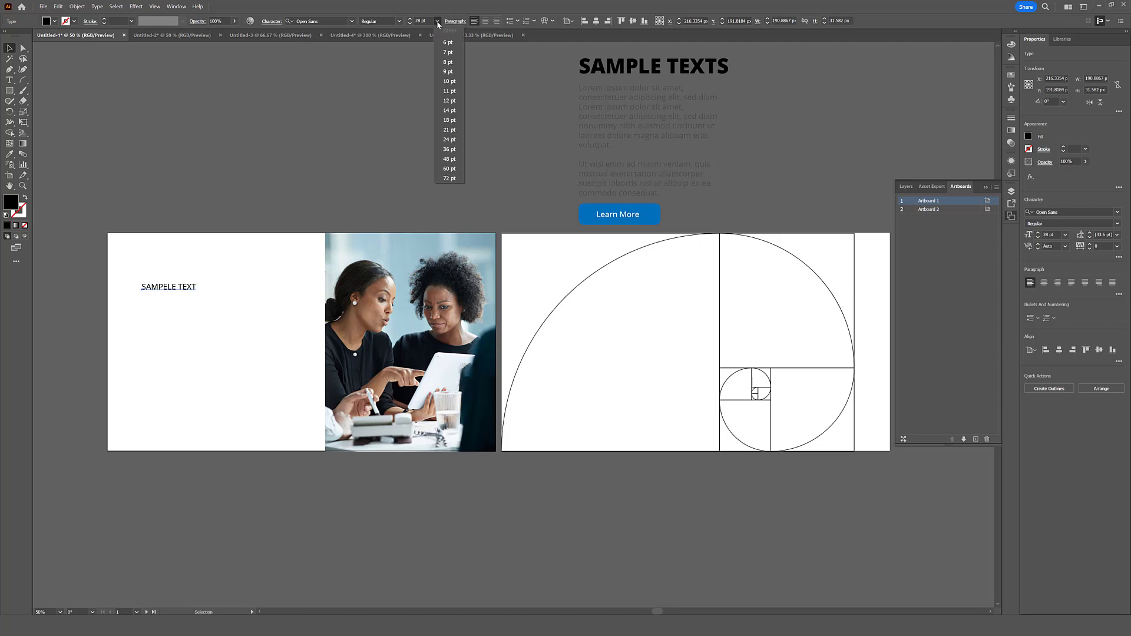
pyautogui.click(450, 179)
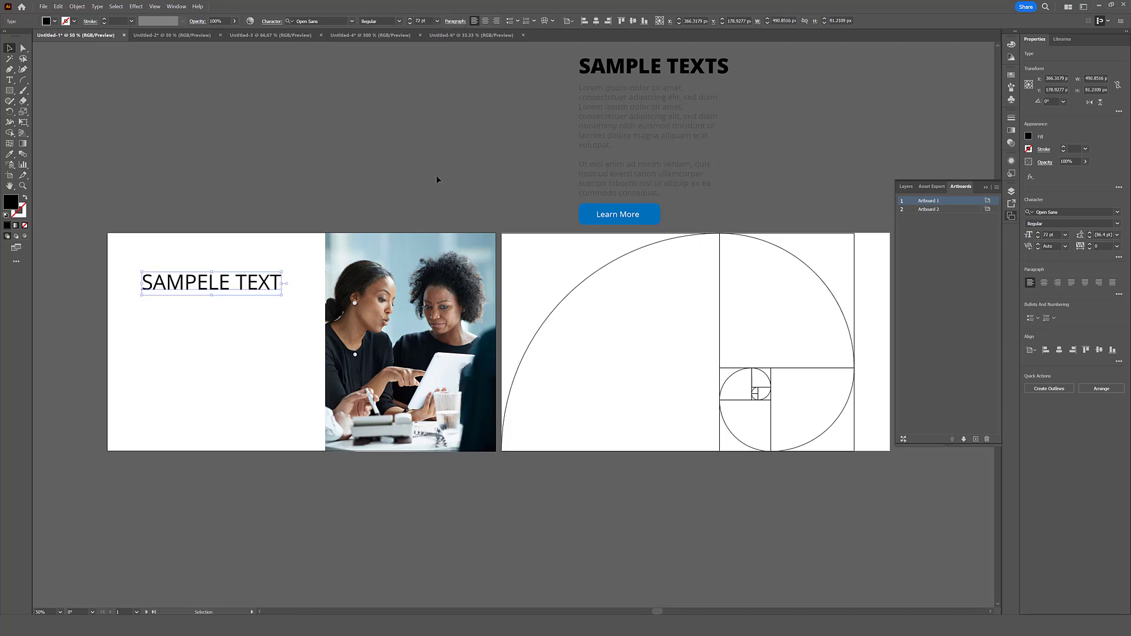
# - Set the new heading's font style to Extrabold and move it closer to the first artboard's top-left corner
pyautogui.click(321, 22)
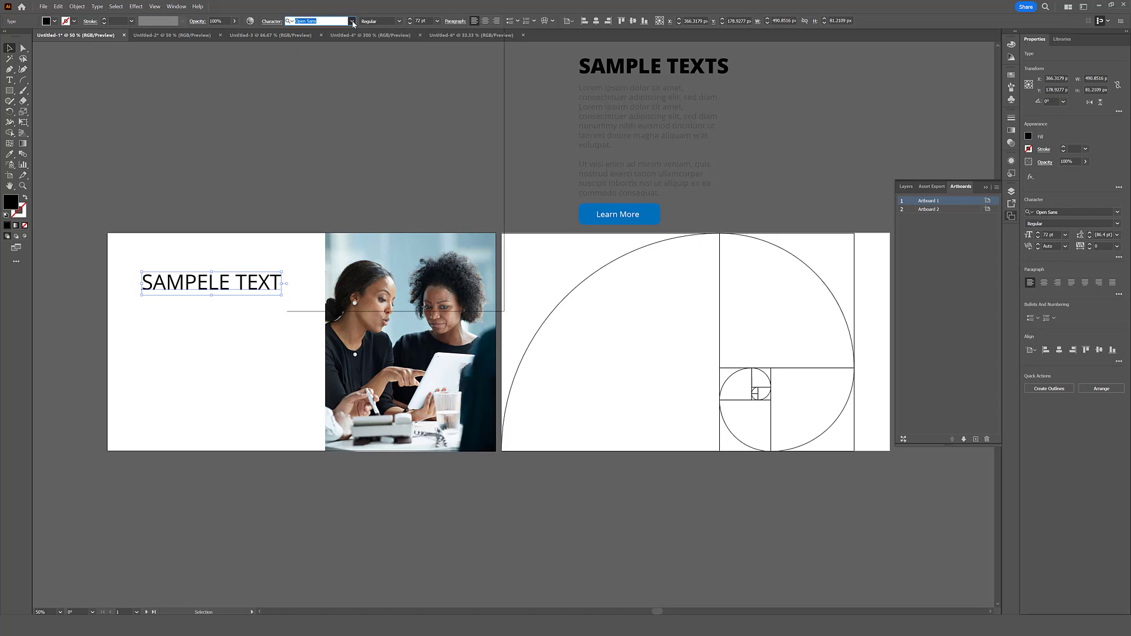
pyautogui.click(399, 21)
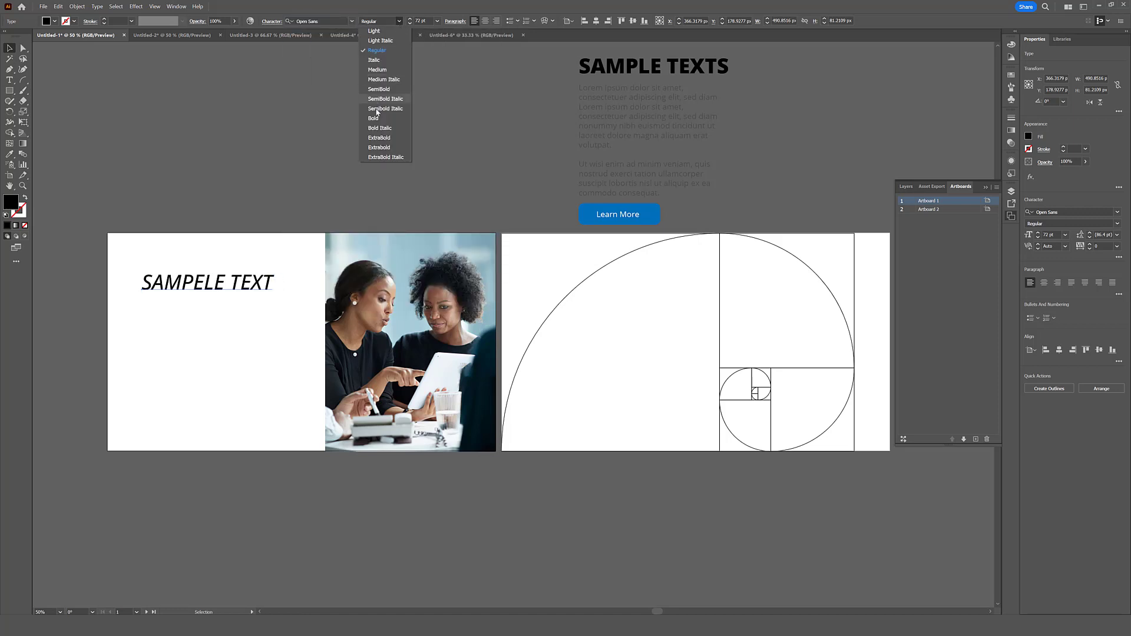
pyautogui.click(382, 146)
pyautogui.moveTo(247, 288); pyautogui.dragTo(234, 270)
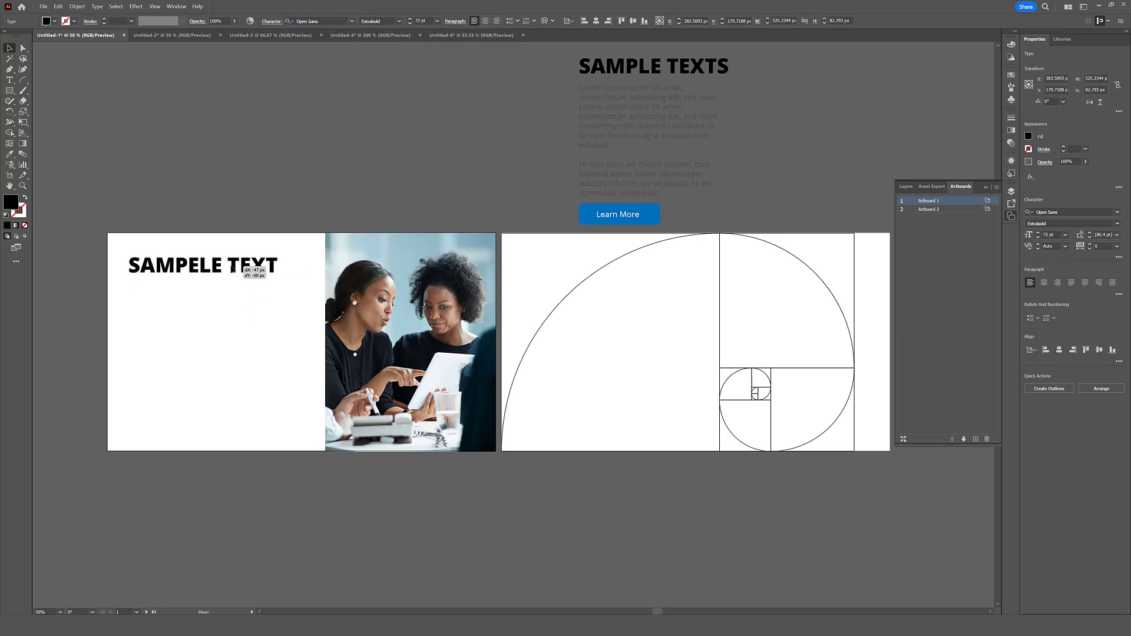
pyautogui.click(239, 307)
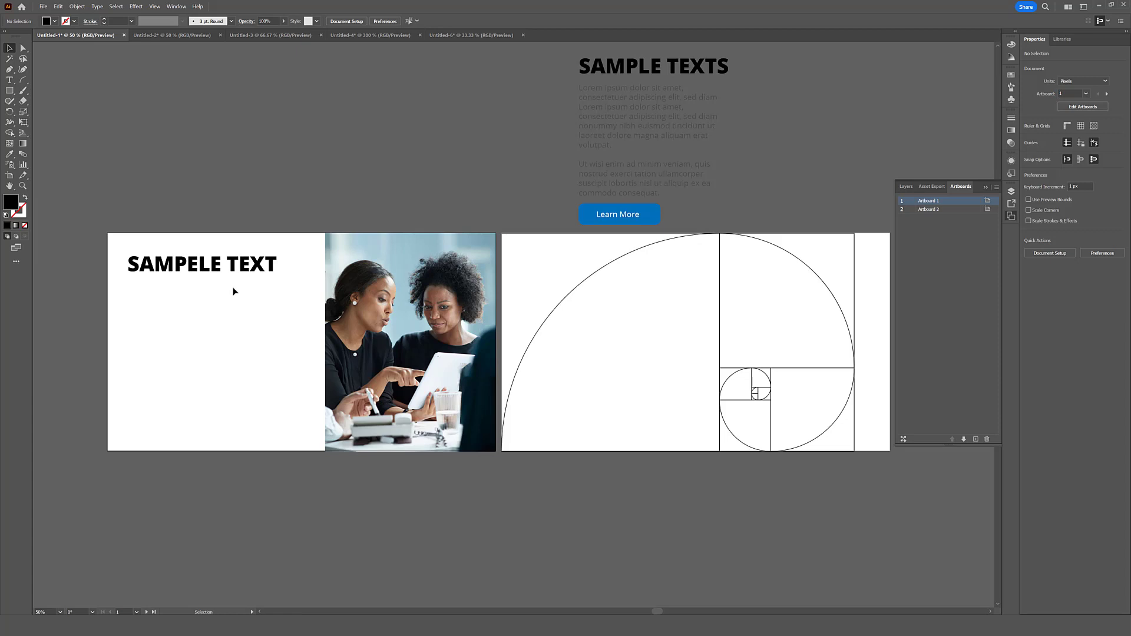
pyautogui.click(207, 274)
pyautogui.moveTo(184, 271); pyautogui.dragTo(375, 212)
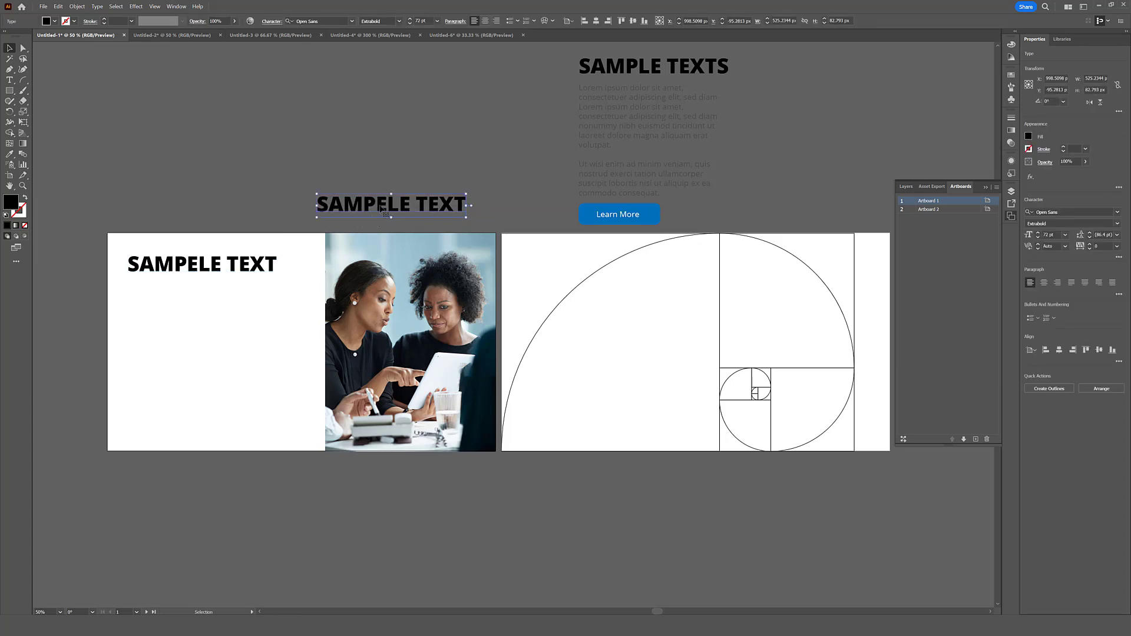
pyautogui.press('Delete')
# - Add a placeholder text block about 586 px by 469 px below the heading and set its font style to Regular
pyautogui.click(9, 79)
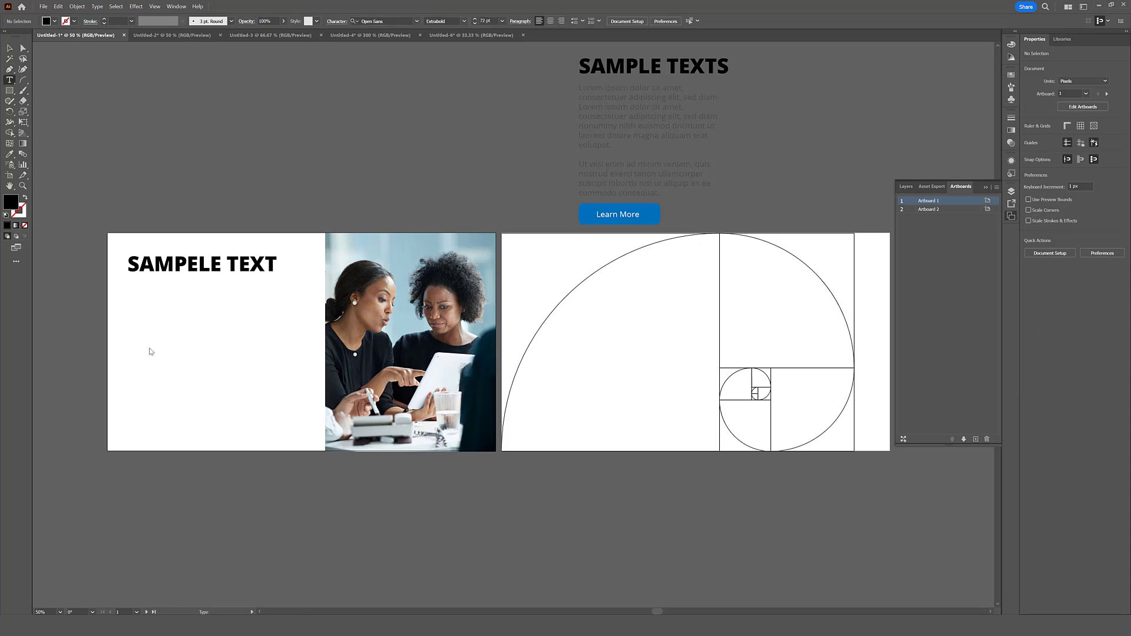
pyautogui.moveTo(127, 286); pyautogui.dragTo(294, 420)
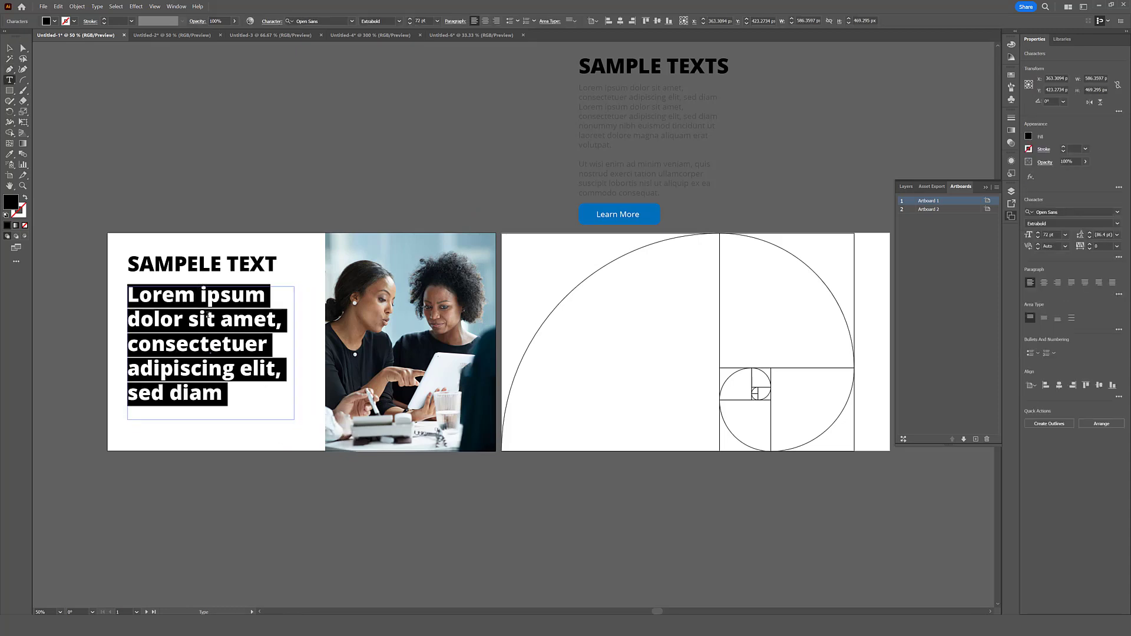
pyautogui.click(9, 50)
pyautogui.click(399, 22)
pyautogui.click(382, 50)
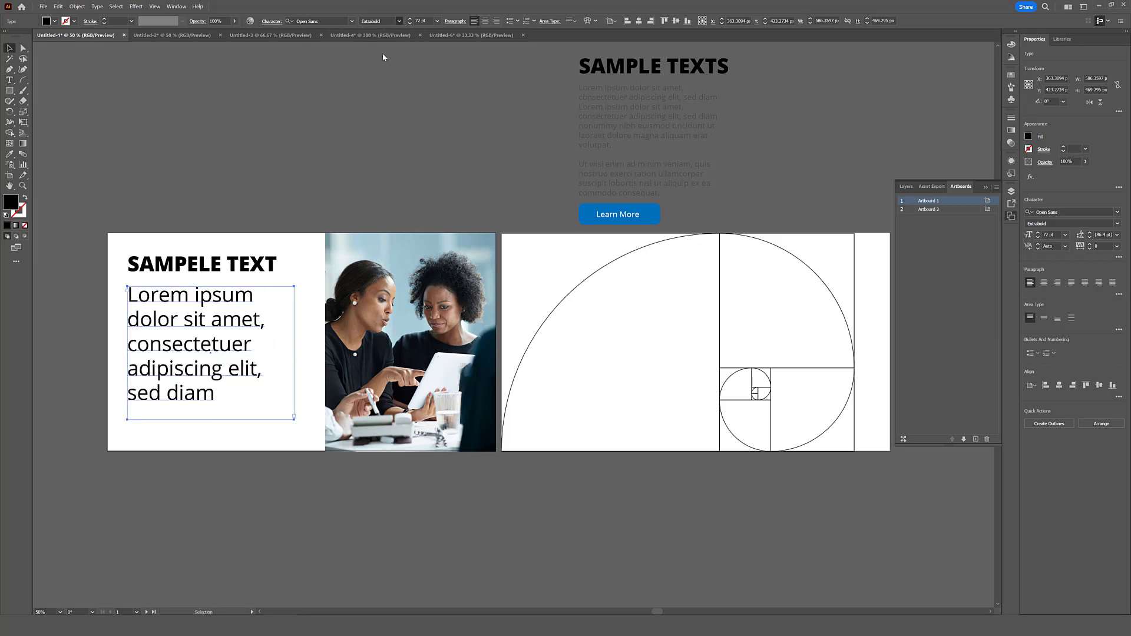
# - Divide the placeholder text's font size by the golden ratio, 1.618, twice in succession
pyautogui.click(419, 21)
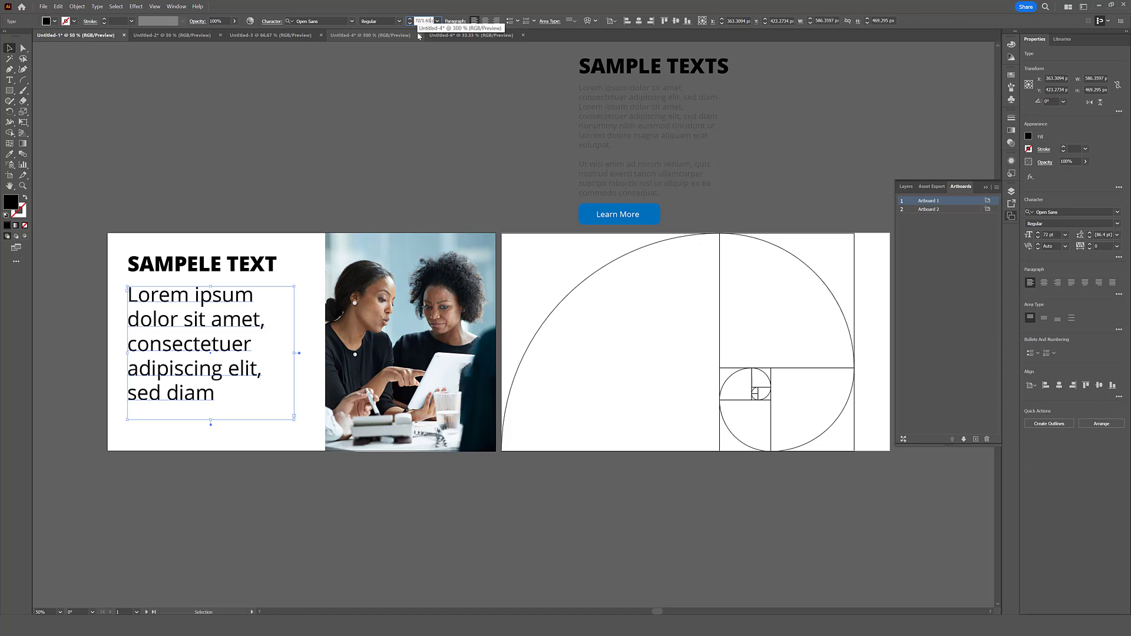
pyautogui.write('/1.618')
pyautogui.press('Return')
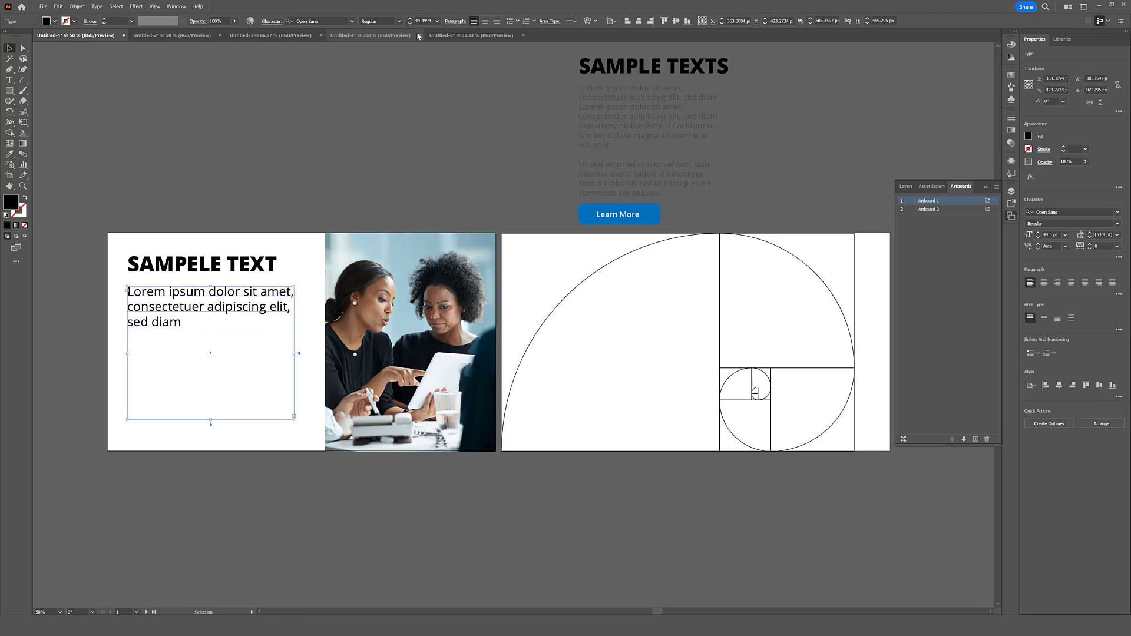
pyautogui.click(423, 22)
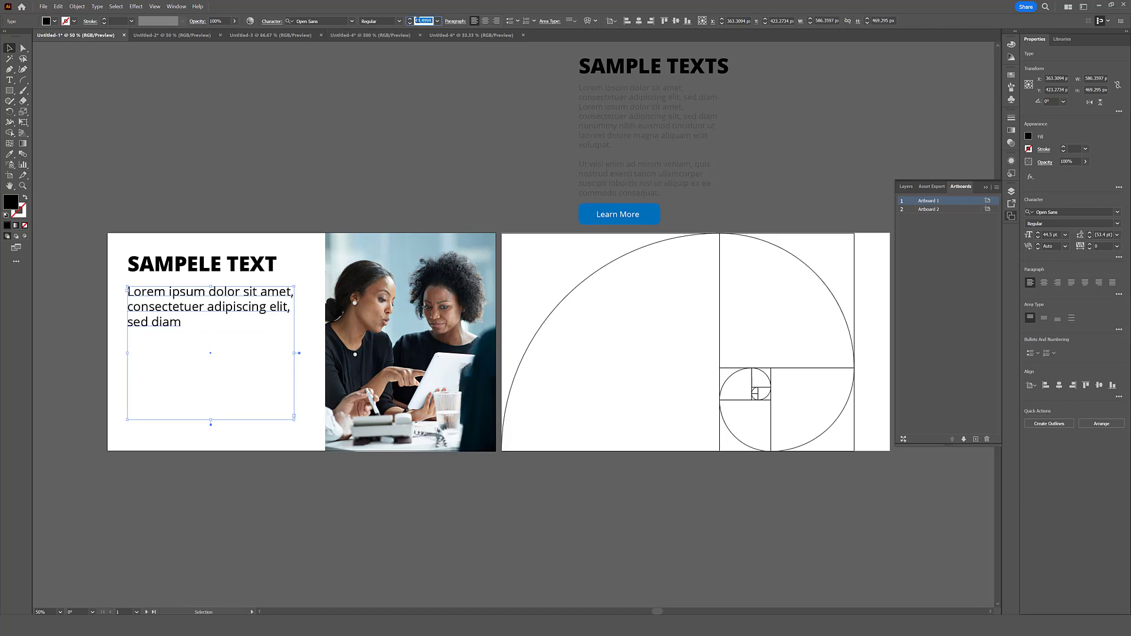
pyautogui.click(431, 21)
pyautogui.write('/1.61 pt')
pyautogui.press('Escape')
pyautogui.click(432, 20)
pyautogui.write('/1')
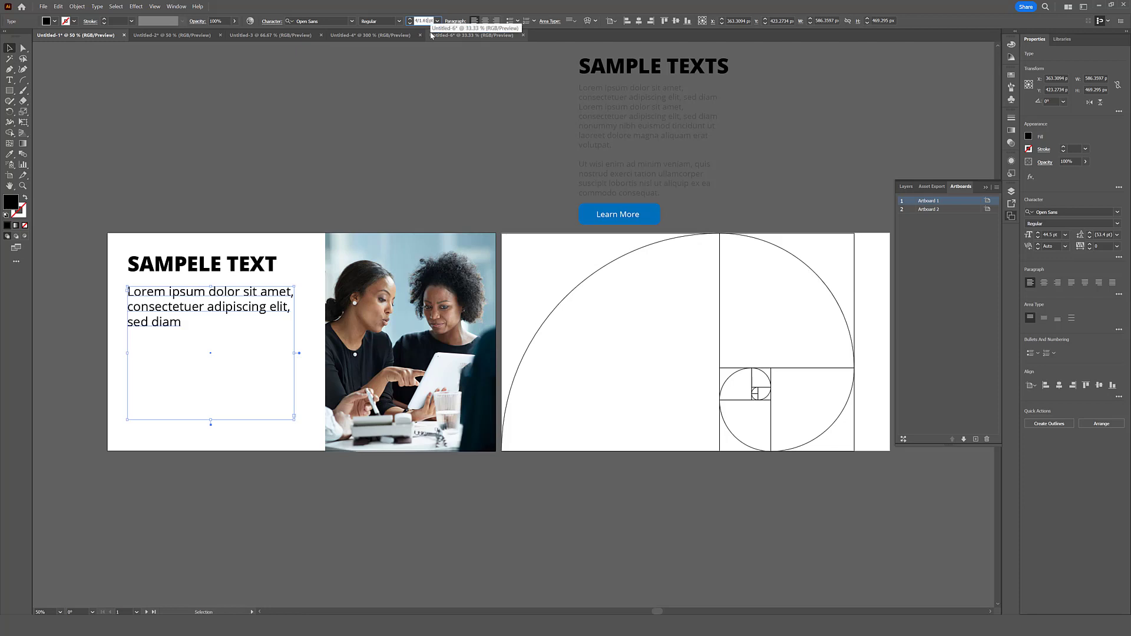
pyautogui.press('Return')
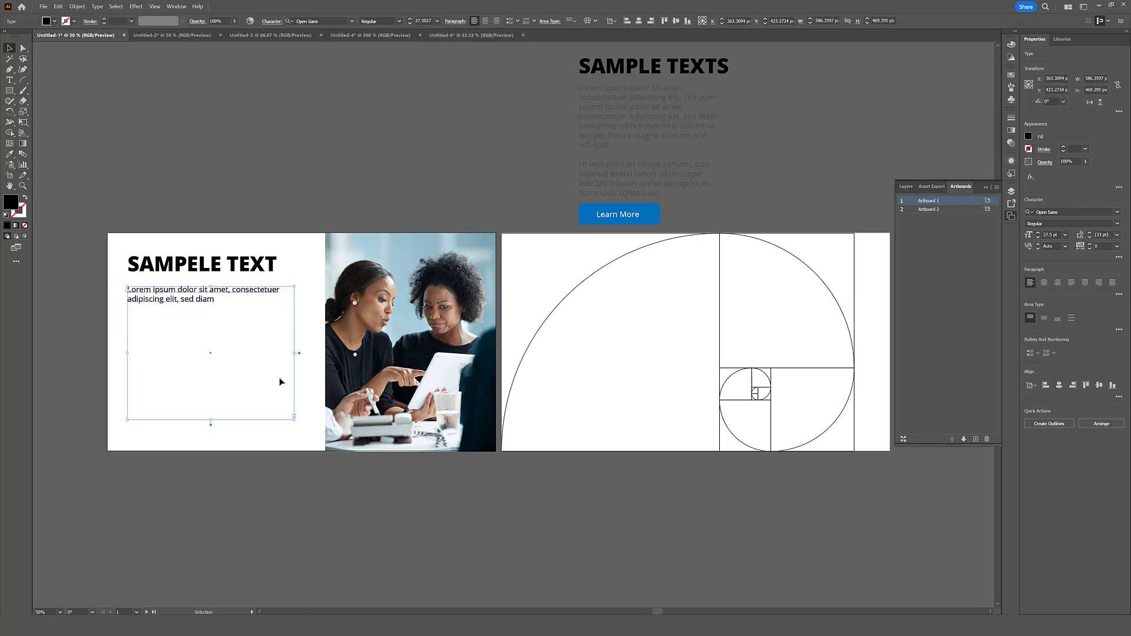
# - Round the placeholder text's font size up to 28 pt and compare it with the heading's font size
pyautogui.click(317, 230)
pyautogui.click(274, 298)
pyautogui.click(437, 22)
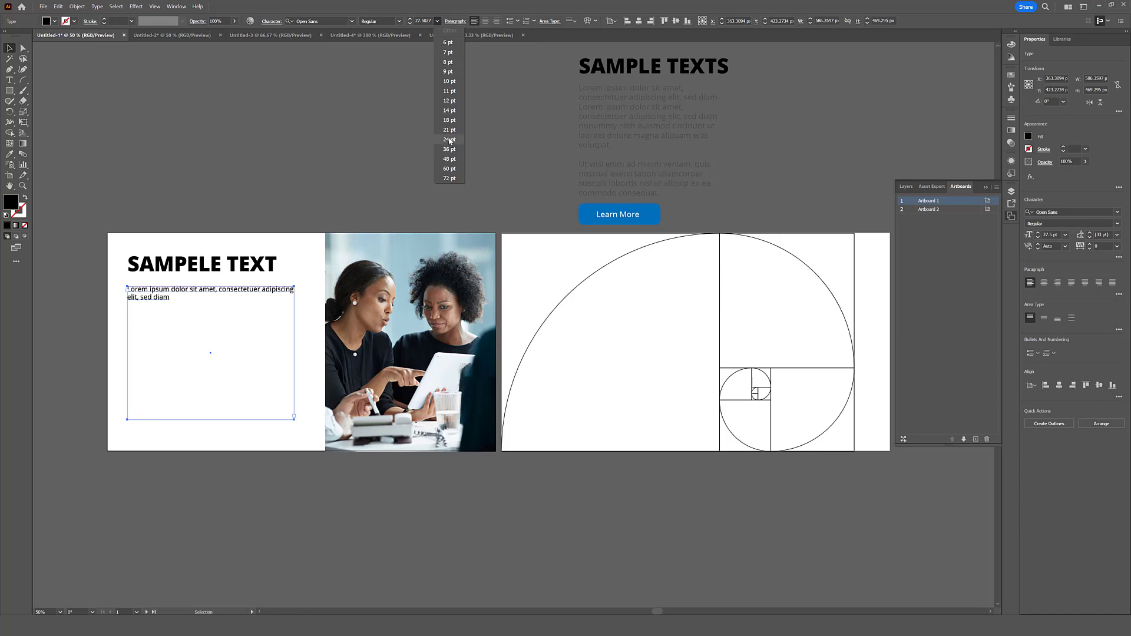
pyautogui.click(495, 161)
pyautogui.click(410, 20)
pyautogui.click(428, 151)
pyautogui.click(238, 265)
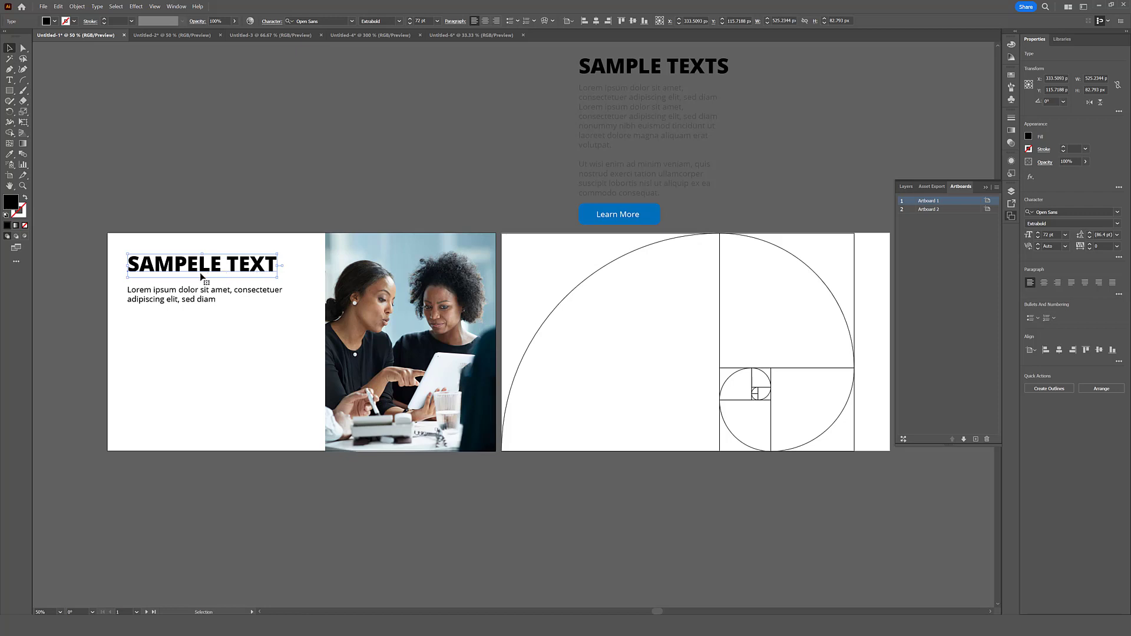
pyautogui.click(198, 296)
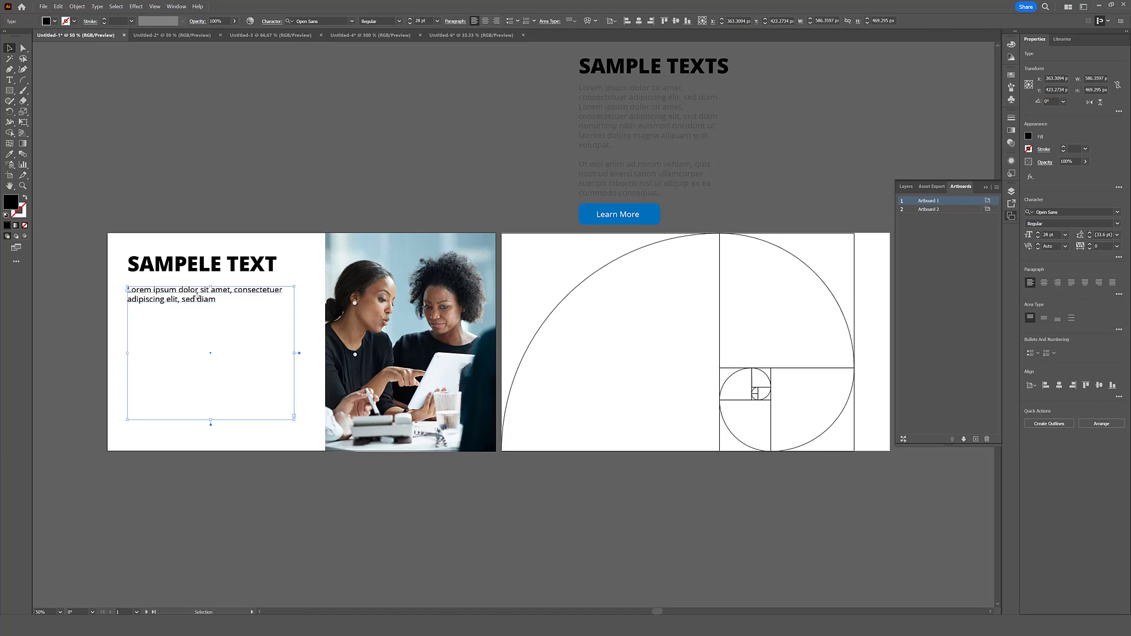
pyautogui.click(250, 228)
pyautogui.click(242, 267)
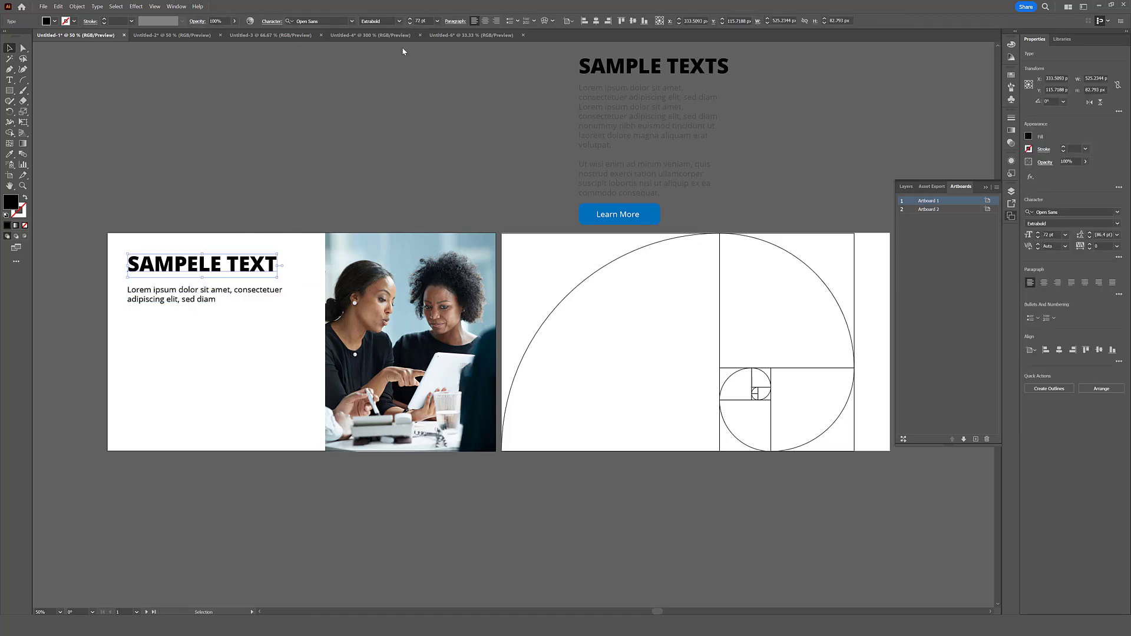
pyautogui.click(203, 298)
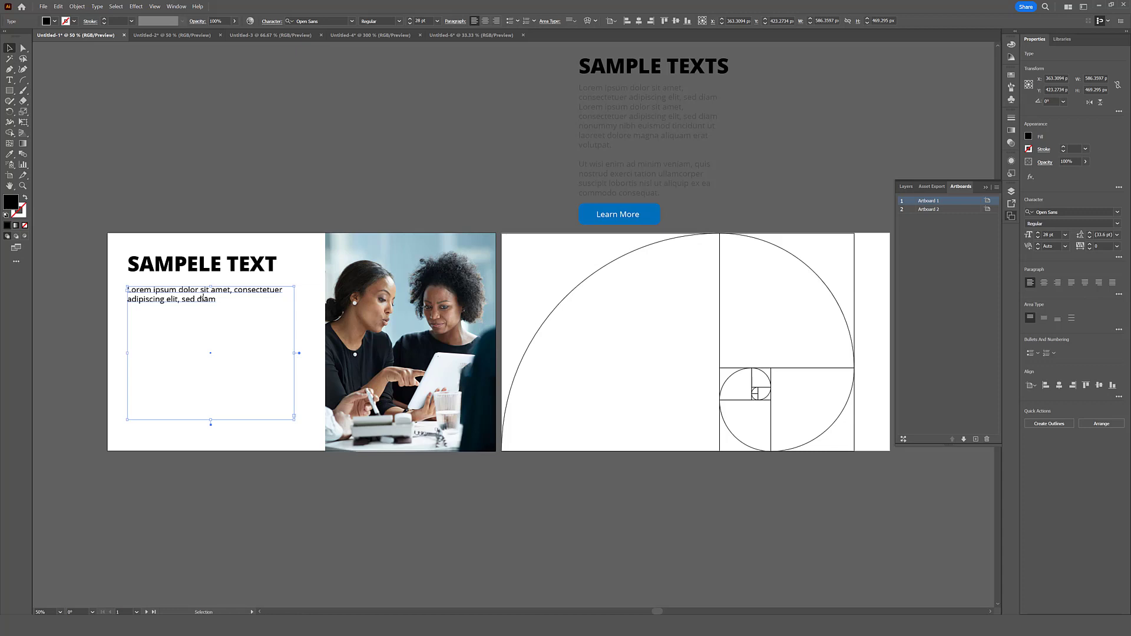
# - Duplicate the 28 pt text block up over the photo and set the copy's font size to 14 pt
pyautogui.moveTo(203, 299); pyautogui.dragTo(439, 188)
pyautogui.tripleClick(439, 189)
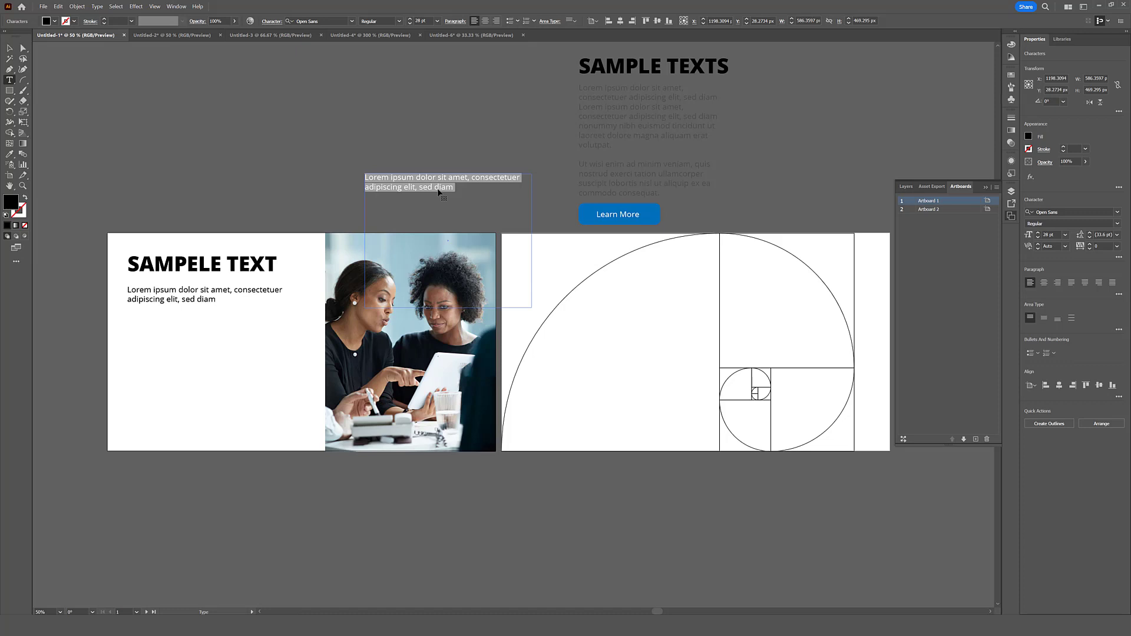
pyautogui.click(437, 21)
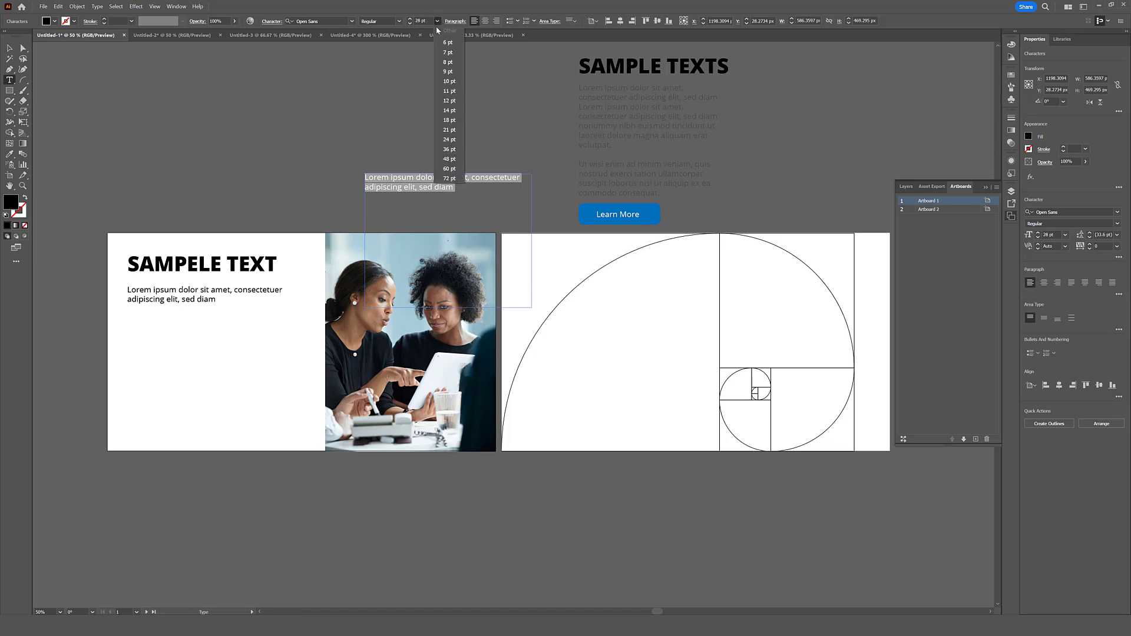
pyautogui.click(448, 111)
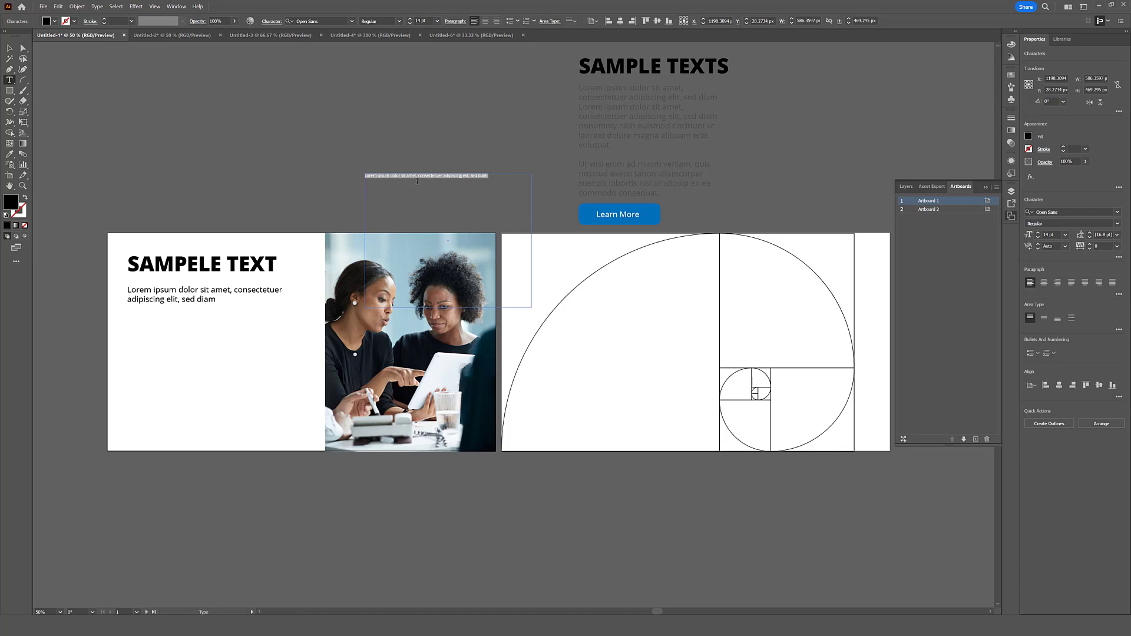
# - Fill the 14 pt text block completely with placeholder text
pyautogui.click(114, 7)
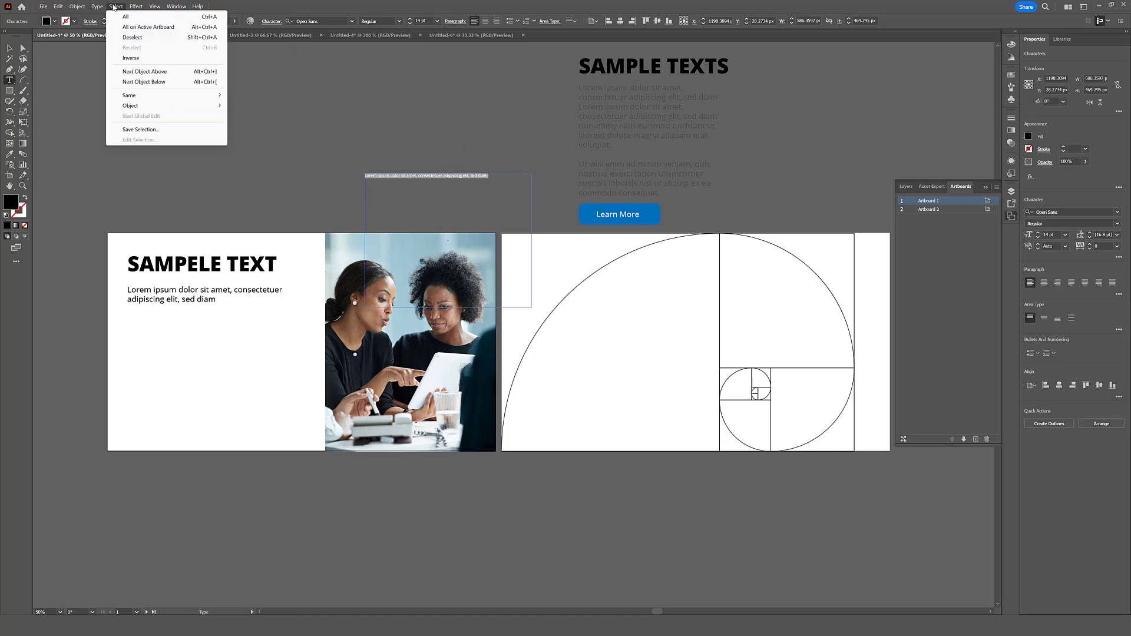
pyautogui.moveTo(98, 7)
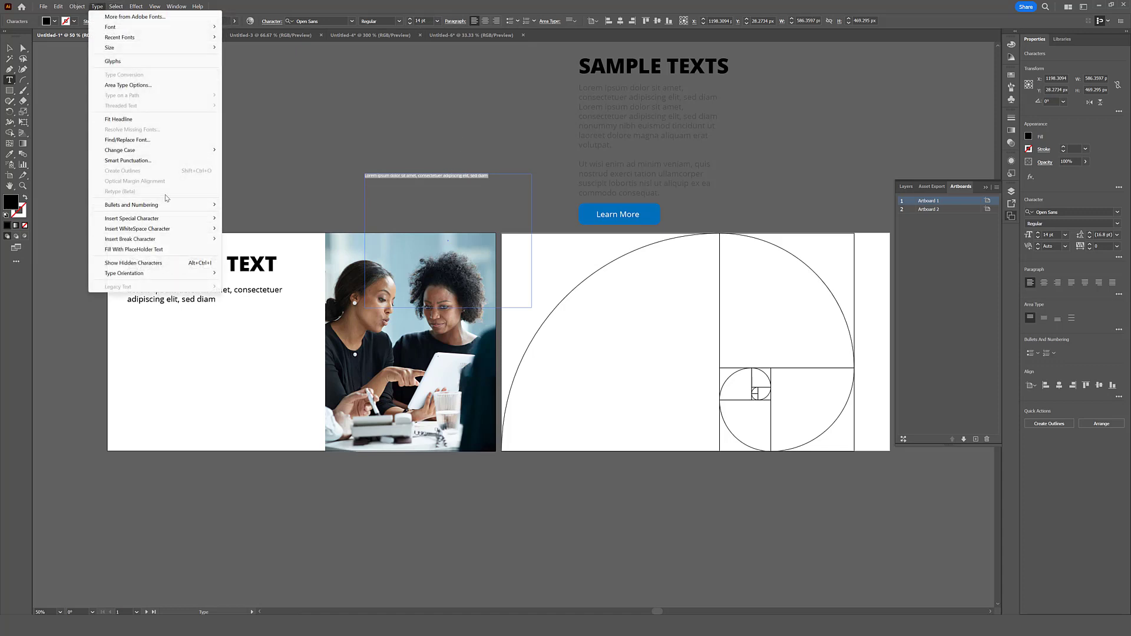
pyautogui.click(157, 250)
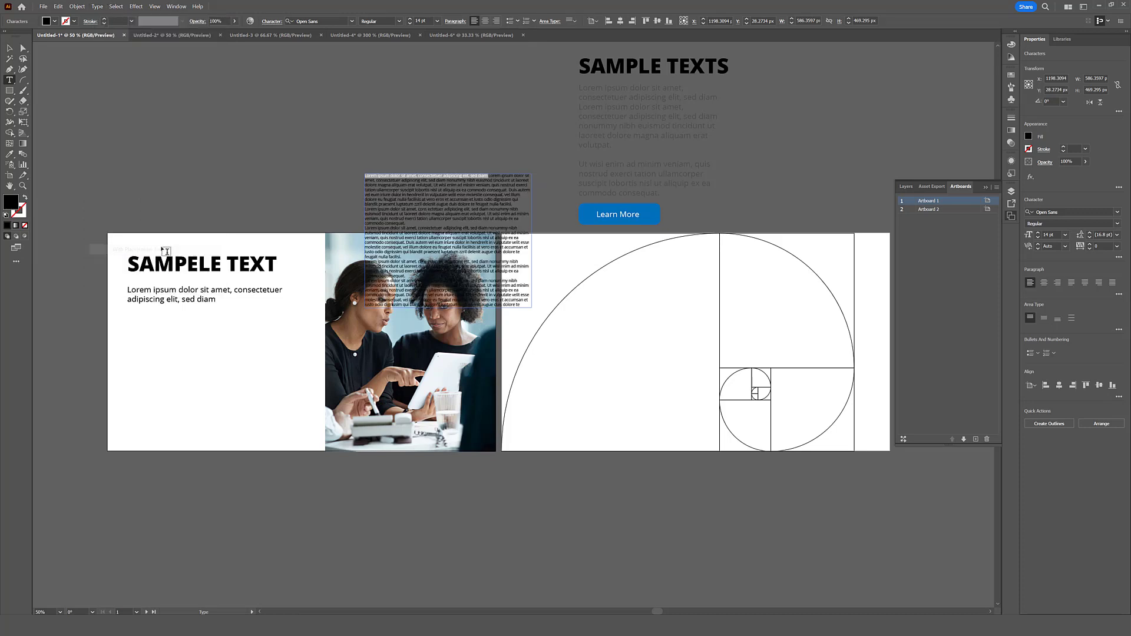
# - Move the 28 pt text block above the artboards and place the 14 pt block under the heading on the first artboard
pyautogui.click(9, 48)
pyautogui.moveTo(180, 295); pyautogui.dragTo(449, 85)
pyautogui.moveTo(420, 230); pyautogui.dragTo(175, 354)
pyautogui.click(320, 158)
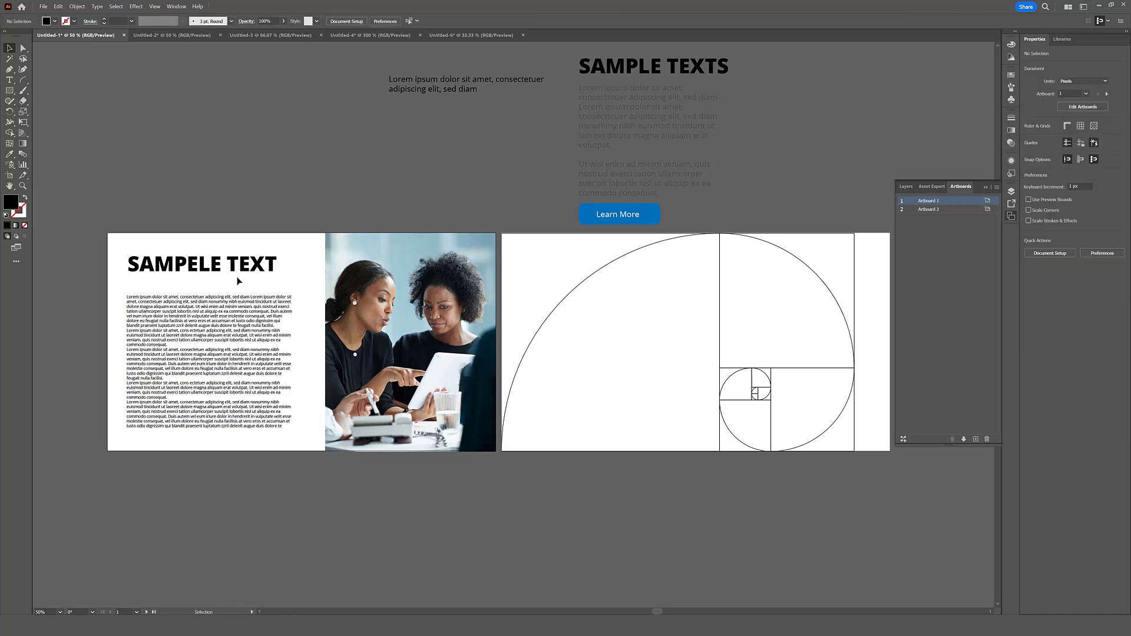
# - Duplicate the 14 pt text block above the photo, replace its content with a short sample text and move it slightly lower
pyautogui.click(223, 329)
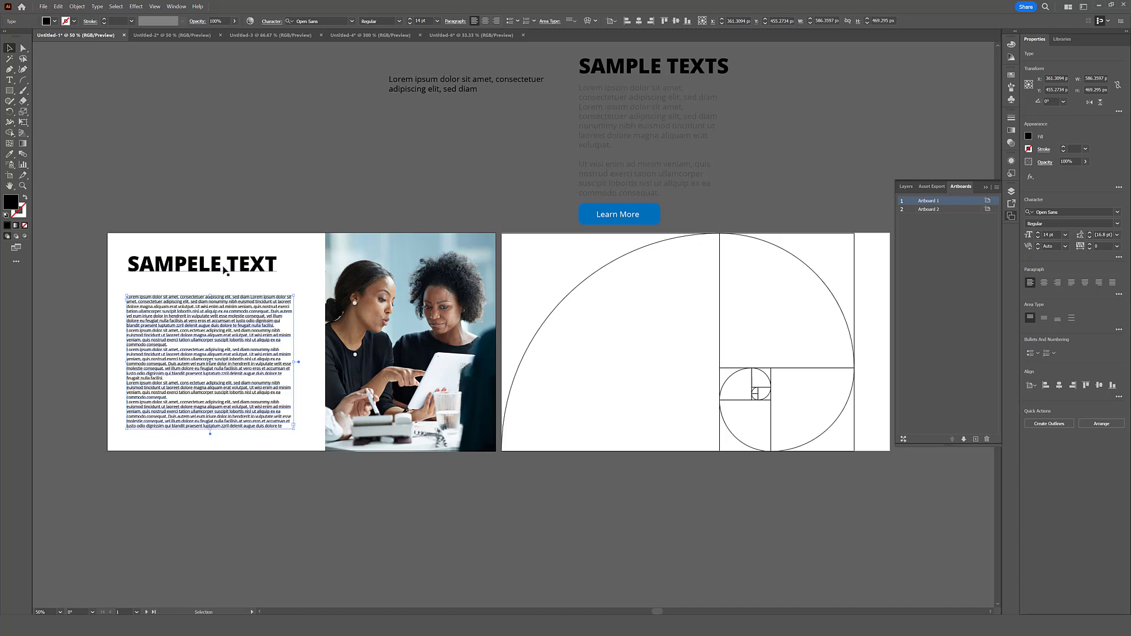
pyautogui.moveTo(222, 389); pyautogui.dragTo(435, 199)
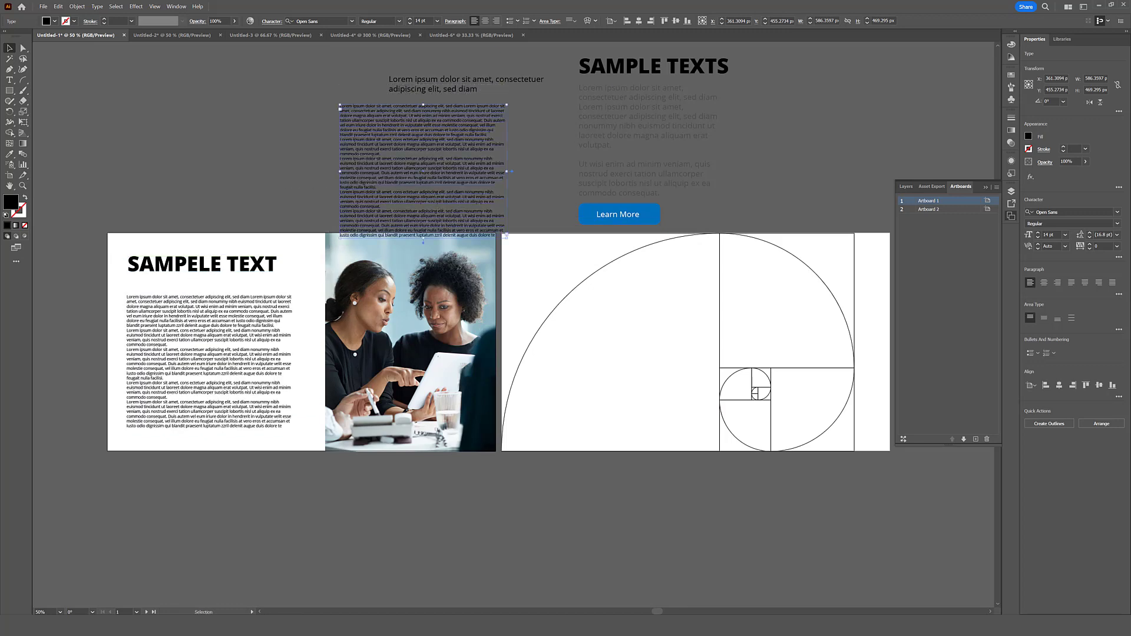
pyautogui.doubleClick(436, 199)
pyautogui.hotkey('ctrl', 'a')
pyautogui.press('BackSpace')
pyautogui.write('SAM')
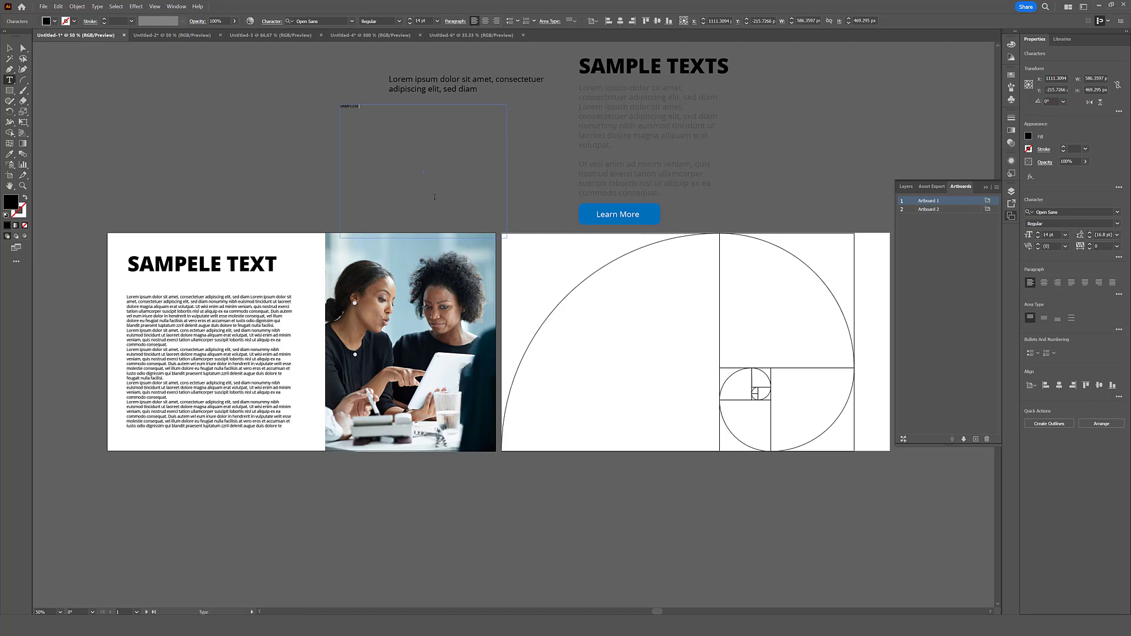
pyautogui.click(9, 48)
pyautogui.moveTo(361, 108); pyautogui.dragTo(388, 166)
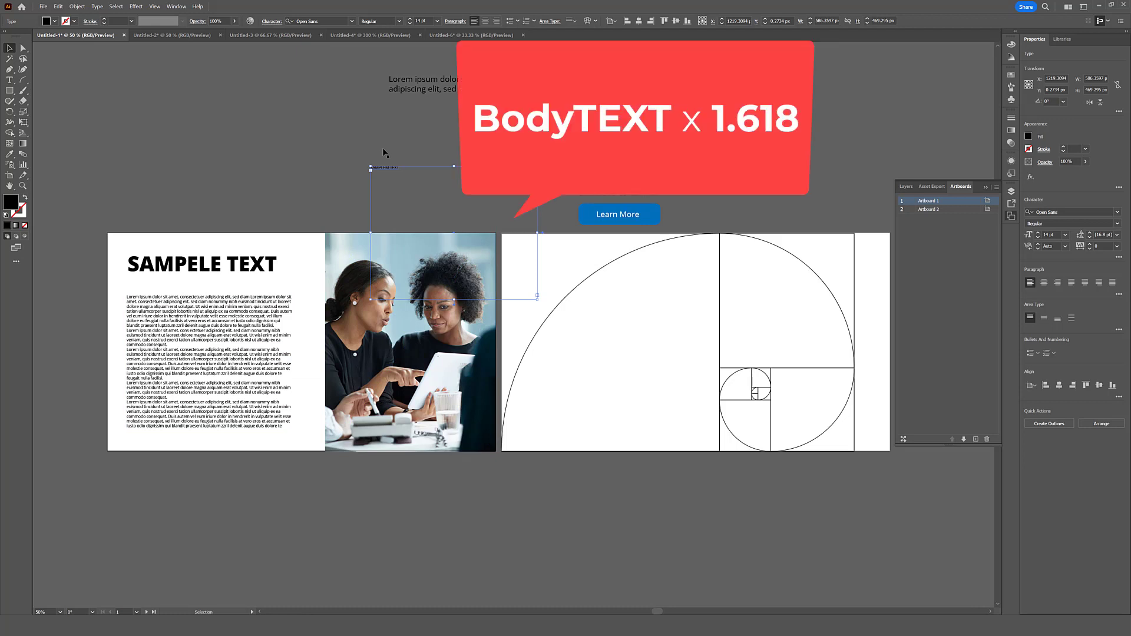
# - Enlarge the short sample text by multiplying its font size by 1.681 and then again by 1.61
pyautogui.hscroll(1, 395, 150)
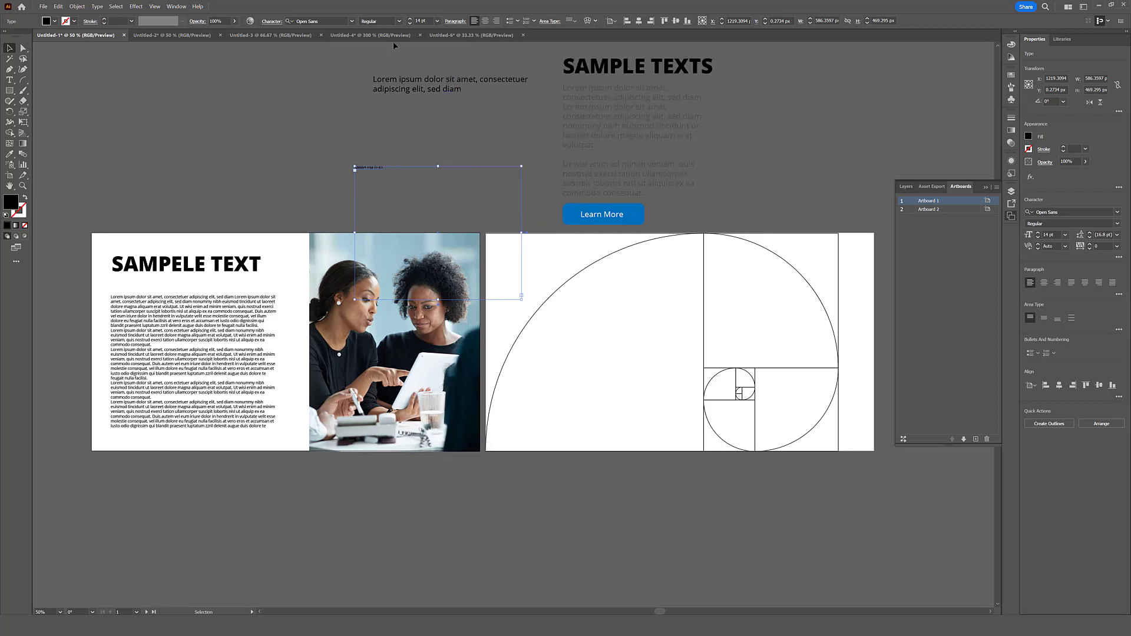
pyautogui.click(421, 21)
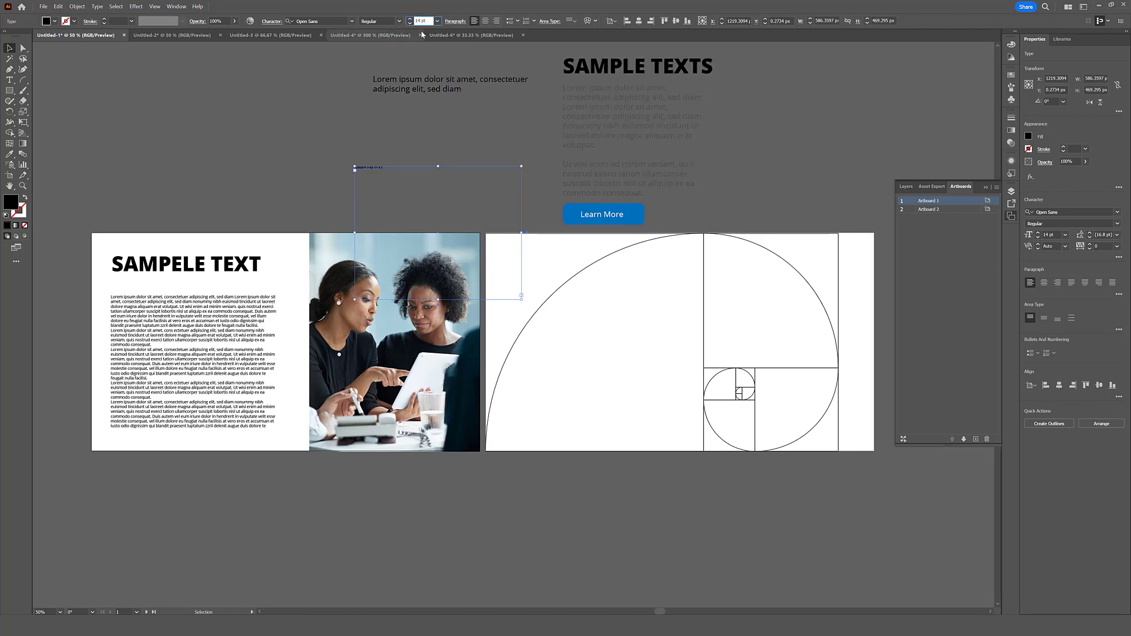
pyautogui.write('*1.681')
pyautogui.press('Return')
pyautogui.click(428, 21)
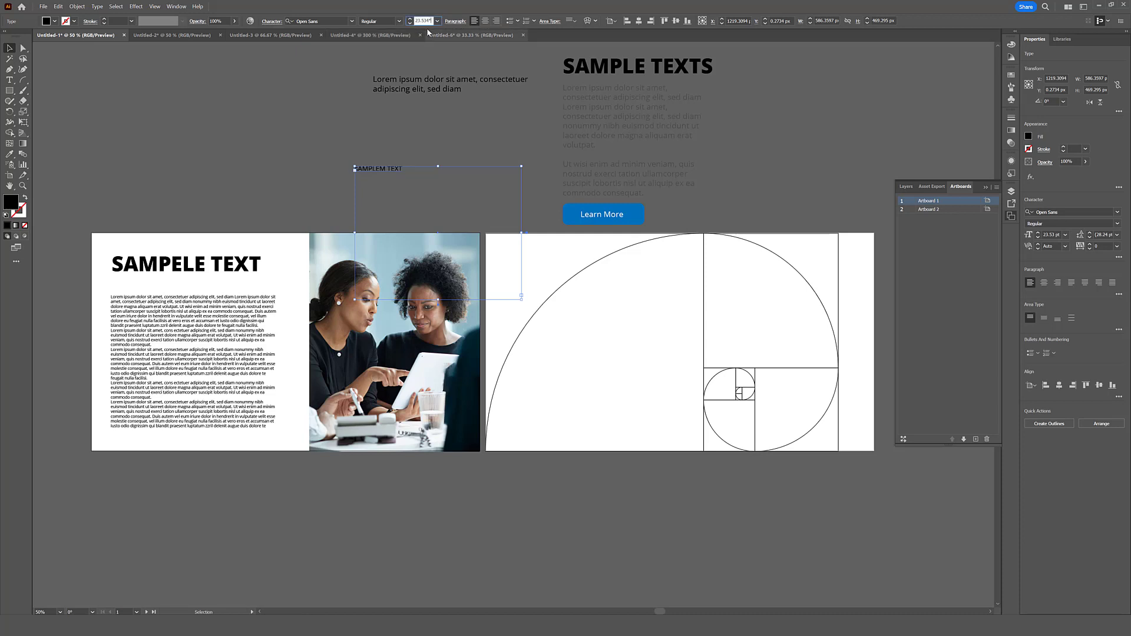
pyautogui.write('*1.61')
pyautogui.press('Return')
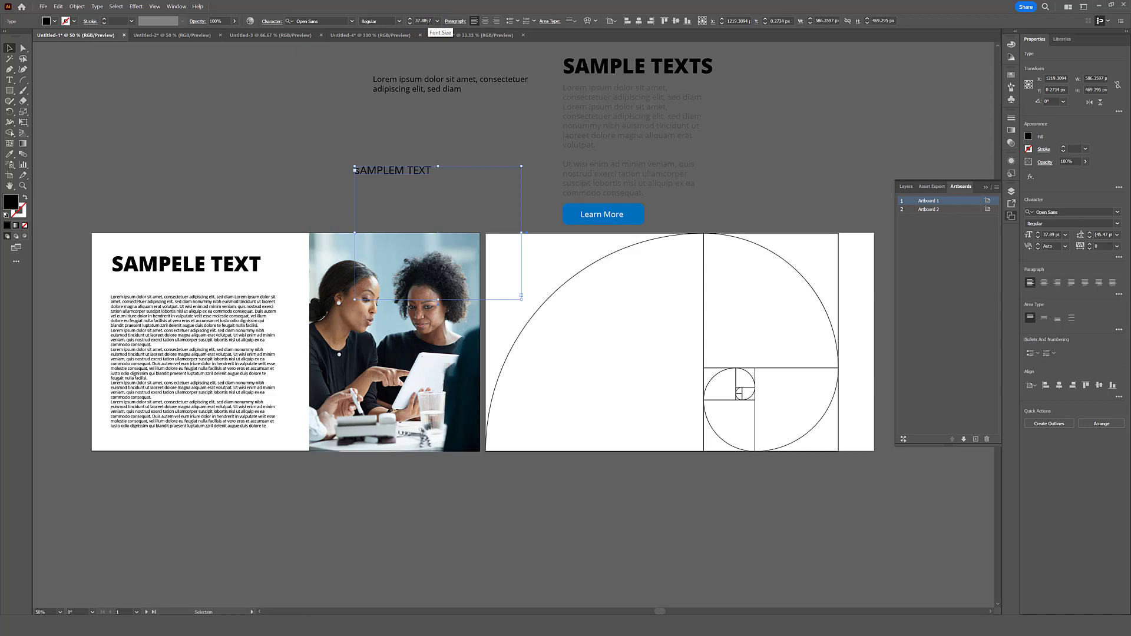
# - Set the enlarged sample text to Bold and place it directly above the body text on the first artboard
pyautogui.click(399, 21)
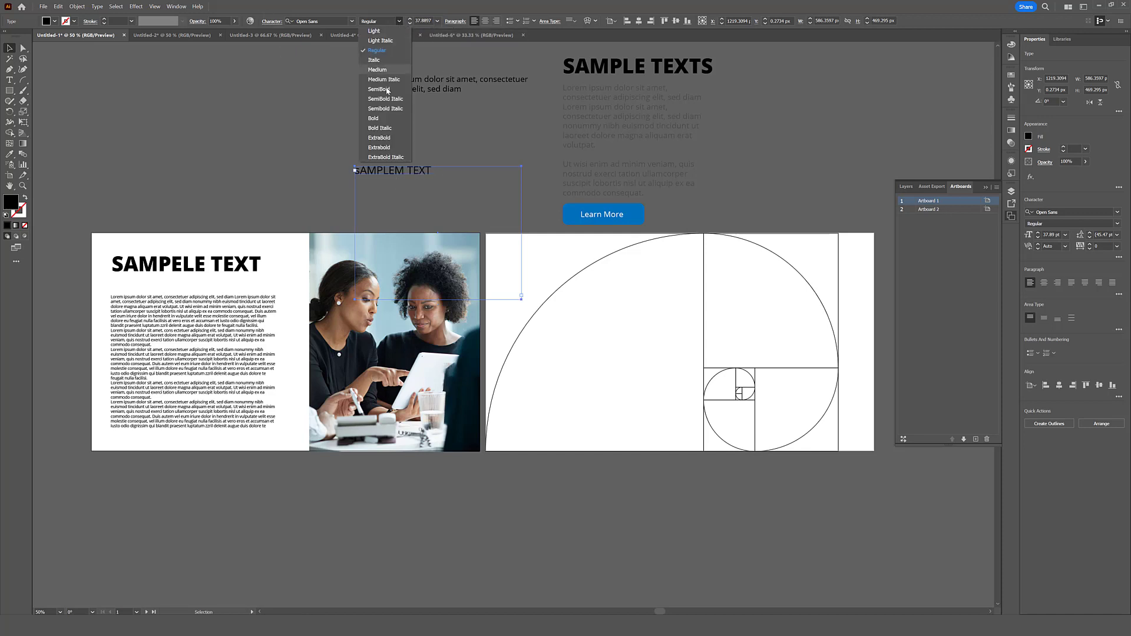
pyautogui.click(380, 118)
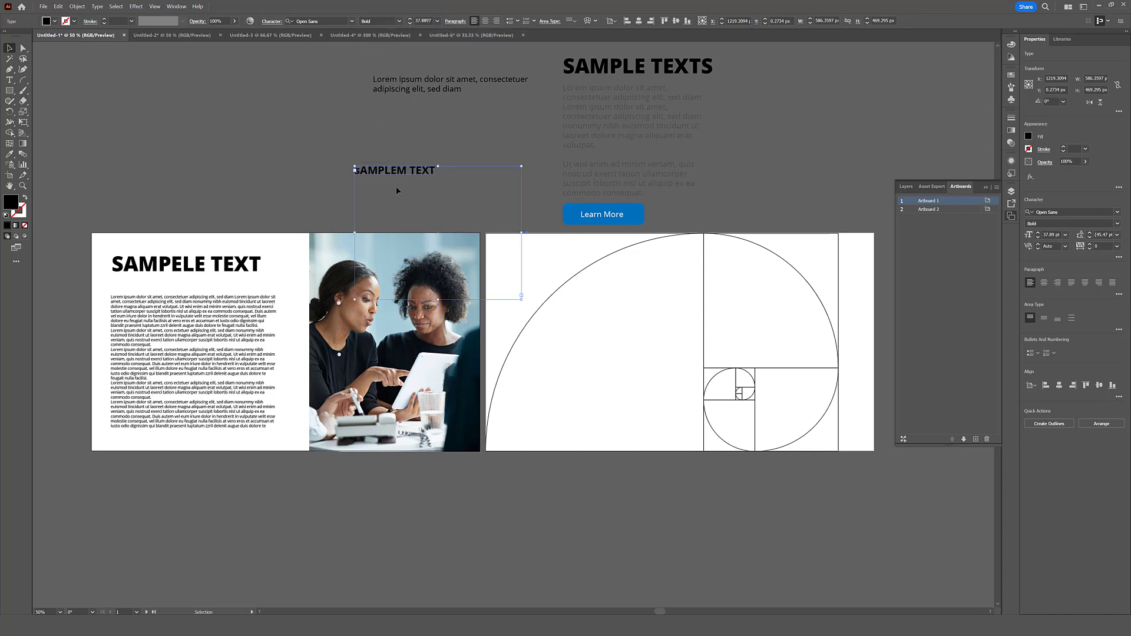
pyautogui.moveTo(390, 172); pyautogui.dragTo(363, 141)
pyautogui.click(137, 312)
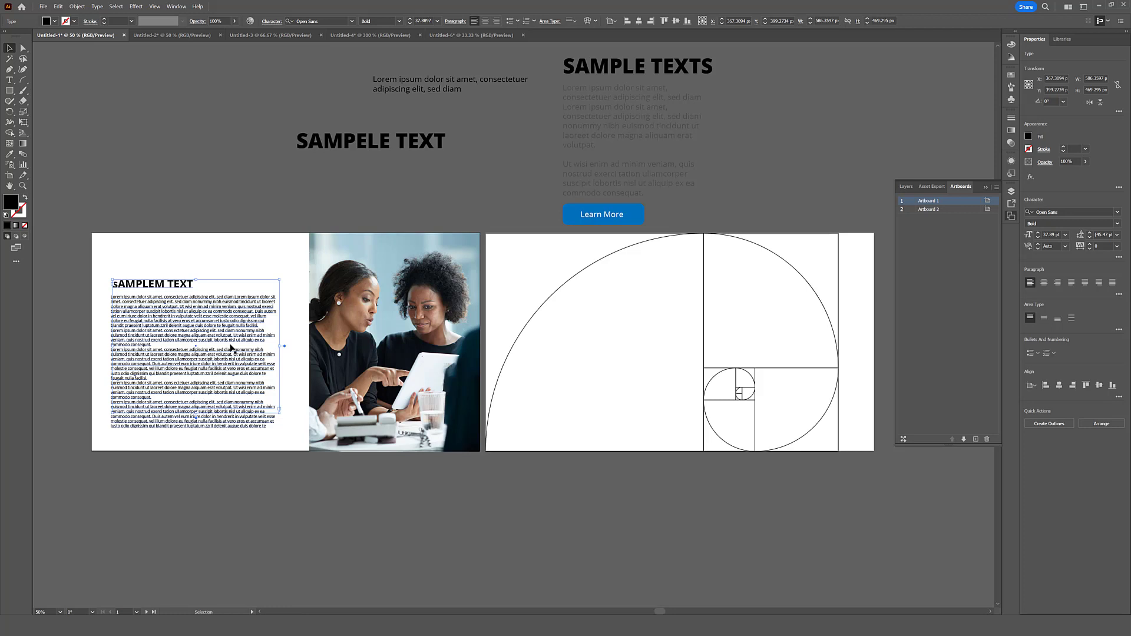
# - Switch to the document with the Twitter bird logo and move the logo closer to the artboard's centre
pyautogui.click(372, 36)
pyautogui.click(295, 37)
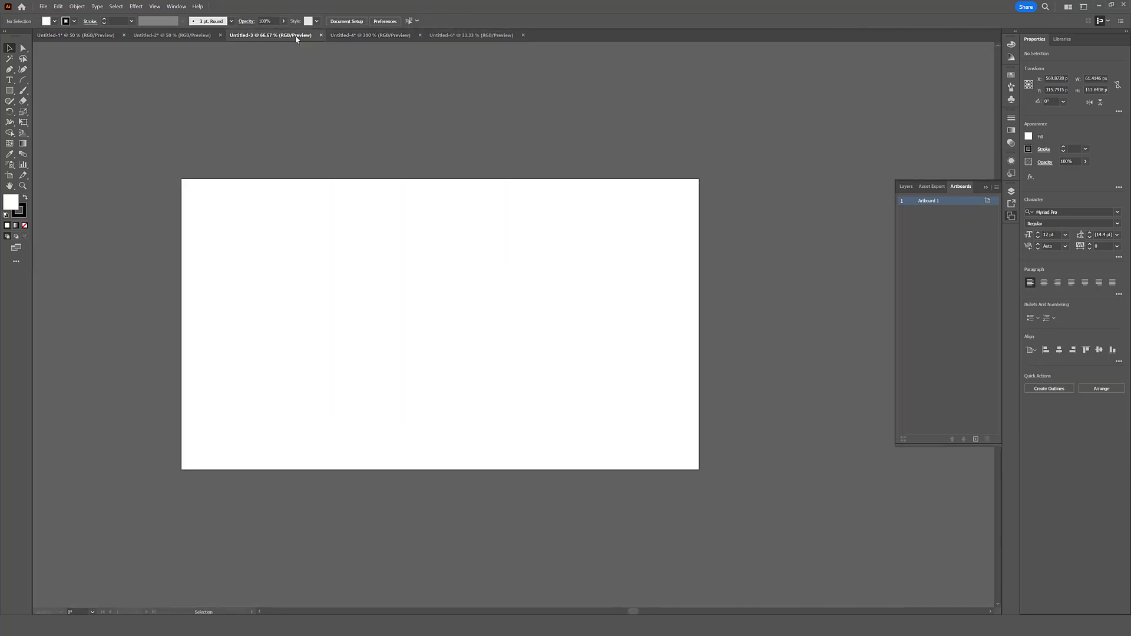
pyautogui.click(172, 36)
pyautogui.click(414, 306)
pyautogui.moveTo(415, 305); pyautogui.dragTo(368, 323)
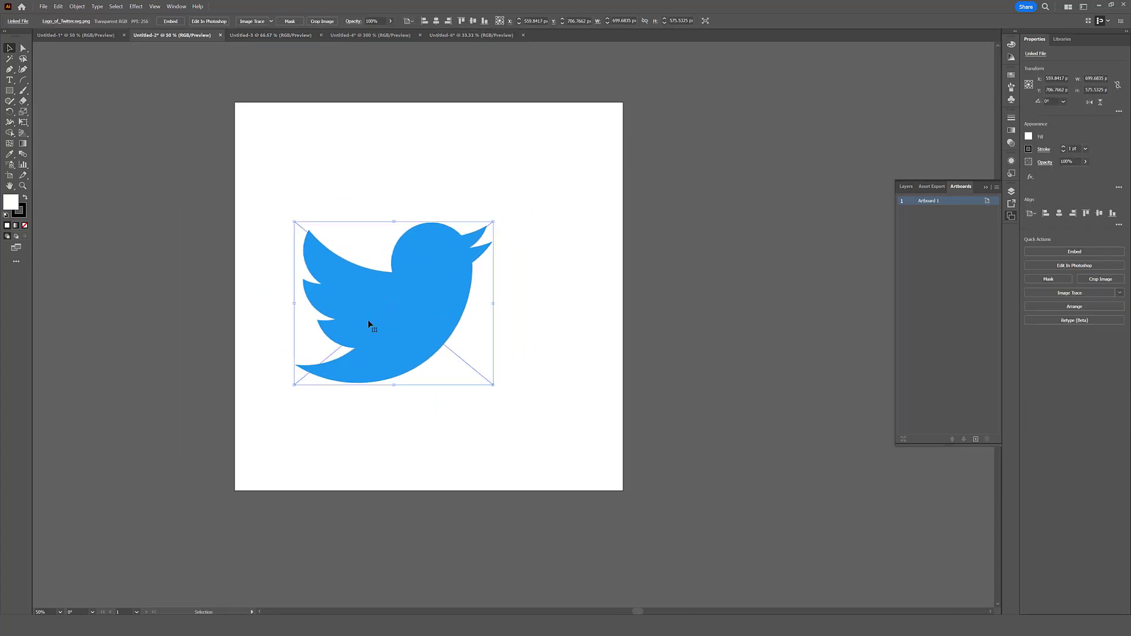
pyautogui.scroll(-1, 343, 408)
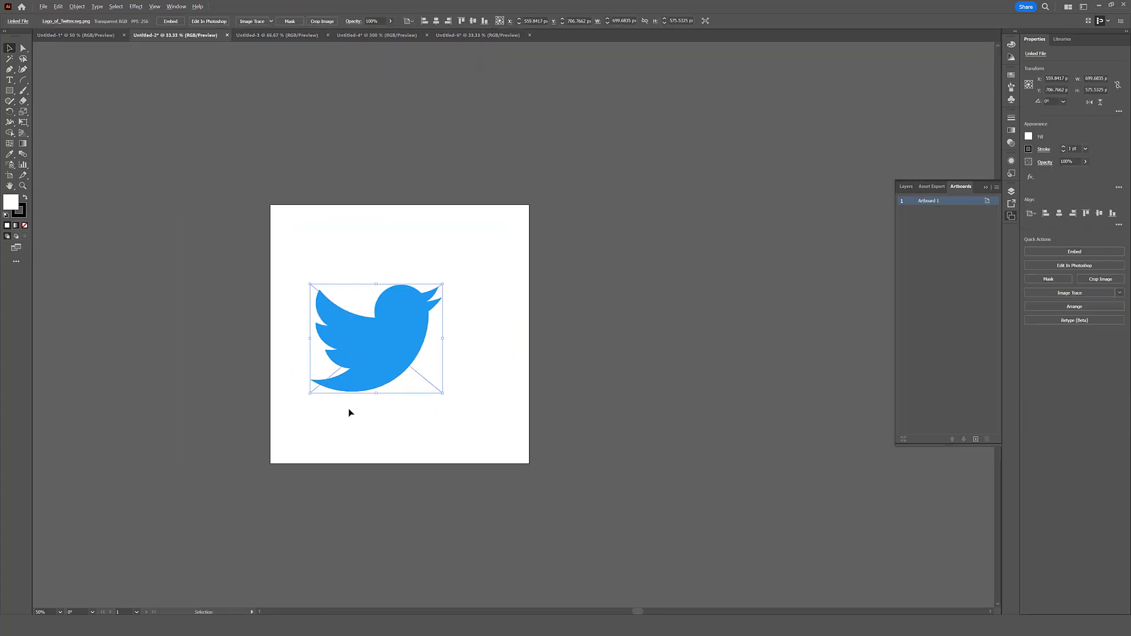
pyautogui.scroll(1, 472, 398)
pyautogui.moveTo(369, 295); pyautogui.dragTo(441, 295)
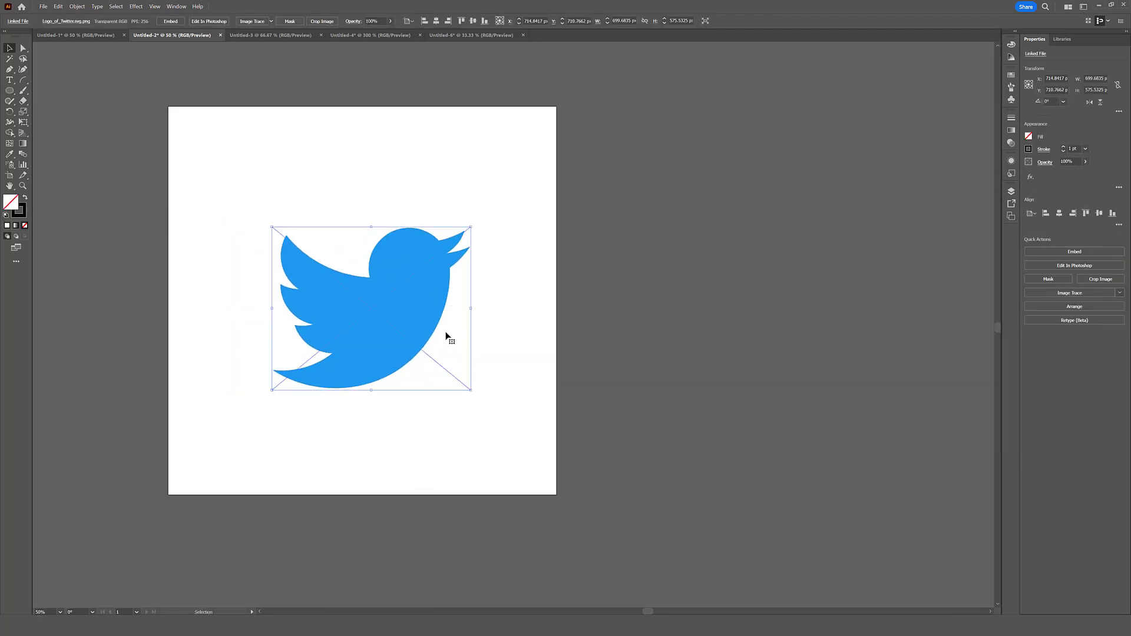
# - Draw a 797 px circle matching the bird's belly curve and copy it to the empty canvas beside the artboard
pyautogui.click(9, 90)
pyautogui.moveTo(222, 171); pyautogui.dragTo(442, 339)
pyautogui.press('v')
pyautogui.click(359, 167)
pyautogui.moveTo(366, 169); pyautogui.dragTo(803, 152)
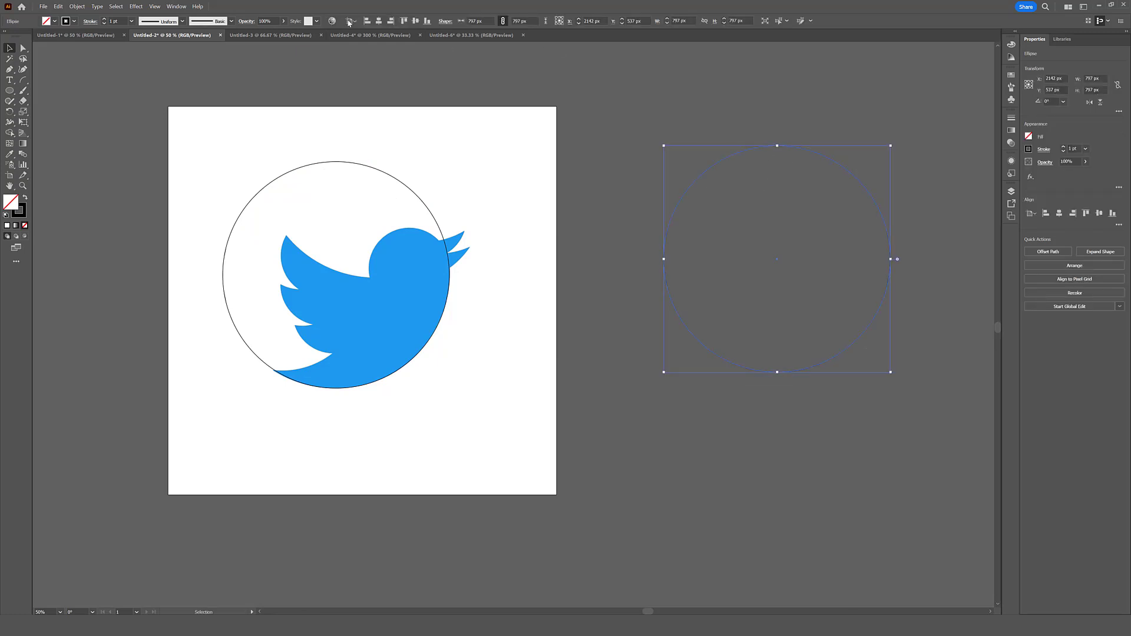
# - Divide the spare circle's size by 1.618 and place a copy along the curve above the bird's tail
pyautogui.click(478, 21)
pyautogui.write('/1.618')
pyautogui.press('Return')
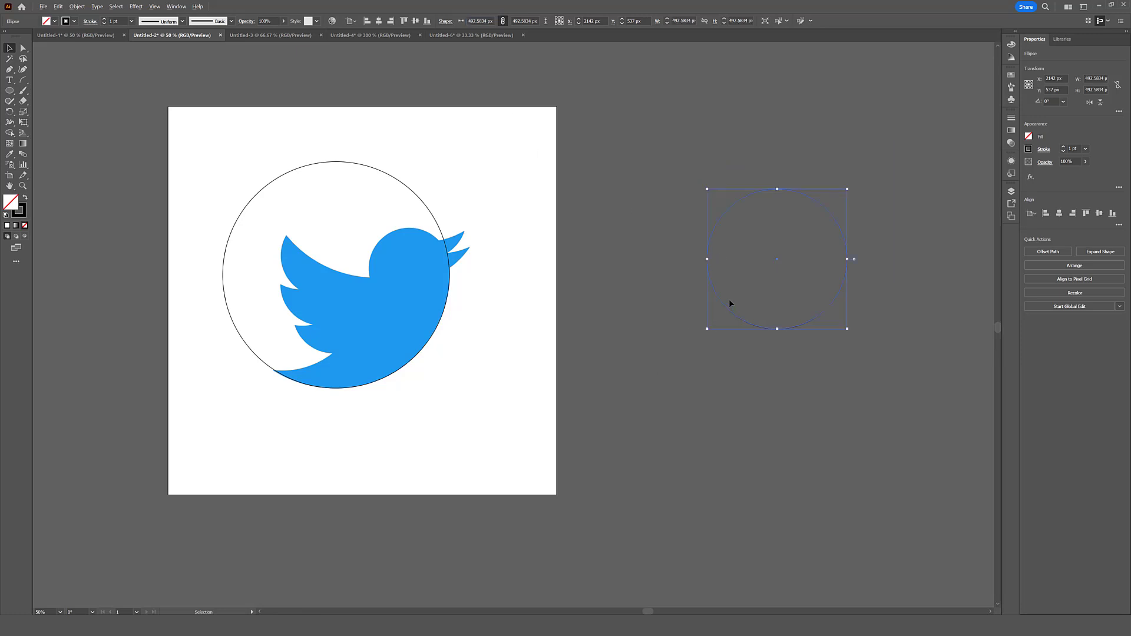
pyautogui.moveTo(727, 310); pyautogui.dragTo(238, 352)
pyautogui.click(504, 479)
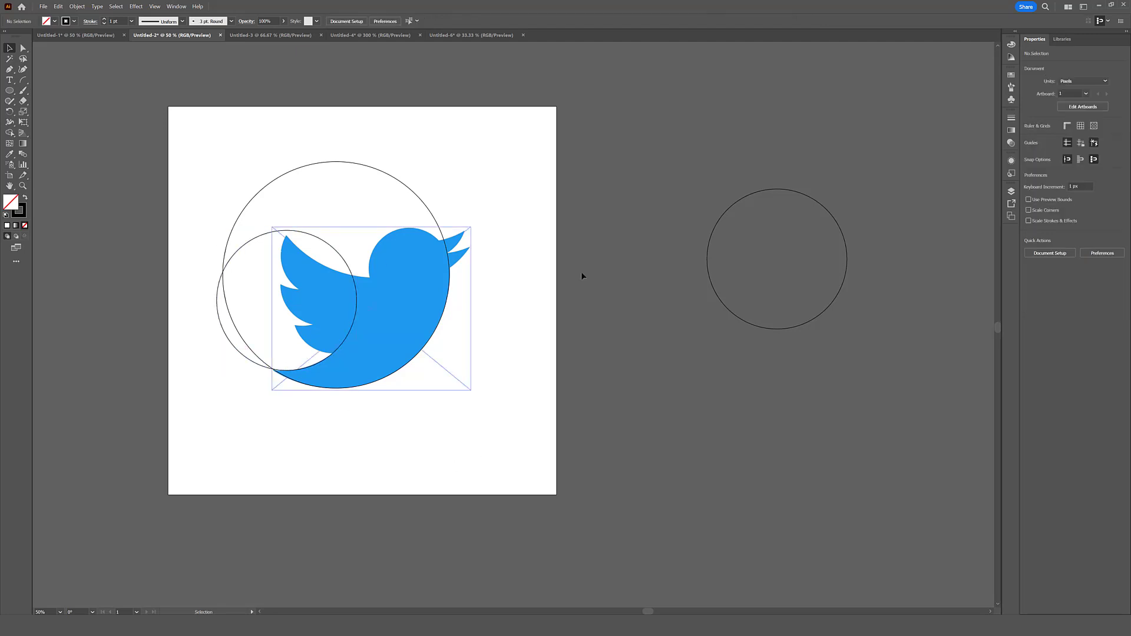
# - Divide the spare circle's size by the golden ratio again and place a copy on the bird's wing
pyautogui.moveTo(698, 251); pyautogui.dragTo(797, 350)
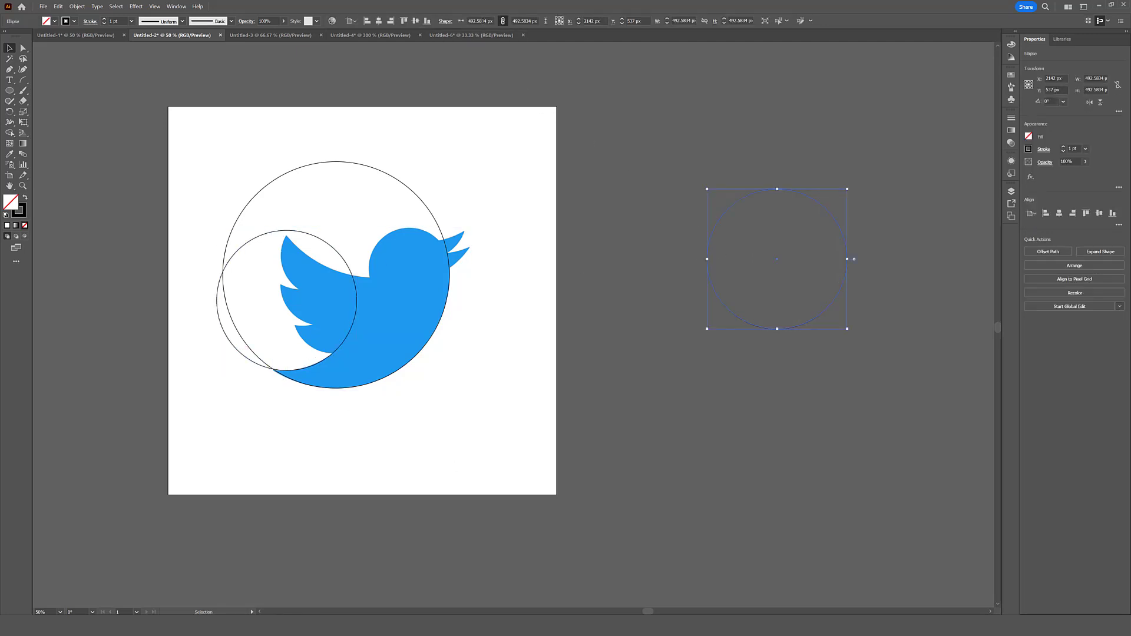
pyautogui.click(479, 20)
pyautogui.write('/1.6')
pyautogui.press('Return')
pyautogui.moveTo(760, 302); pyautogui.dragTo(345, 295)
pyautogui.click(654, 434)
# - Divide the spare circle's size by 1.618 once more and fit a copy to the bird's beak
pyautogui.click(740, 281)
pyautogui.click(485, 21)
pyautogui.write('/1.618')
pyautogui.press('Return')
pyautogui.moveTo(768, 285); pyautogui.dragTo(428, 252)
pyautogui.moveTo(430, 253); pyautogui.dragTo(437, 266)
pyautogui.click(489, 289)
# - Fit more copies of the ratio-sized circles to the bird's wing and beak curves and delete the spare circles beside the artboard
pyautogui.moveTo(282, 263); pyautogui.dragTo(370, 277)
pyautogui.click(484, 301)
pyautogui.moveTo(453, 284); pyautogui.dragTo(479, 211)
pyautogui.click(505, 230)
pyautogui.moveTo(219, 319); pyautogui.dragTo(639, 298)
pyautogui.moveTo(253, 352); pyautogui.dragTo(293, 242)
pyautogui.moveTo(810, 232); pyautogui.dragTo(693, 373)
pyautogui.press('Delete')
# - Use the Shape Builder on the overlapping circle regions around the bird's head and lock the selected objects
pyautogui.moveTo(535, 177); pyautogui.dragTo(277, 354)
pyautogui.hotkey('shift', 'm')
pyautogui.moveTo(407, 294)
pyautogui.mouseDown()
pyautogui.moveTo(323, 306)
pyautogui.moveTo(371, 315)
pyautogui.moveTo(426, 239)
pyautogui.moveTo(456, 244)
pyautogui.mouseUp()
pyautogui.moveTo(495, 133); pyautogui.dragTo(448, 177)
pyautogui.keyDown('alt'); pyautogui.click(208, 351); pyautogui.keyUp('alt')
pyautogui.press('v')
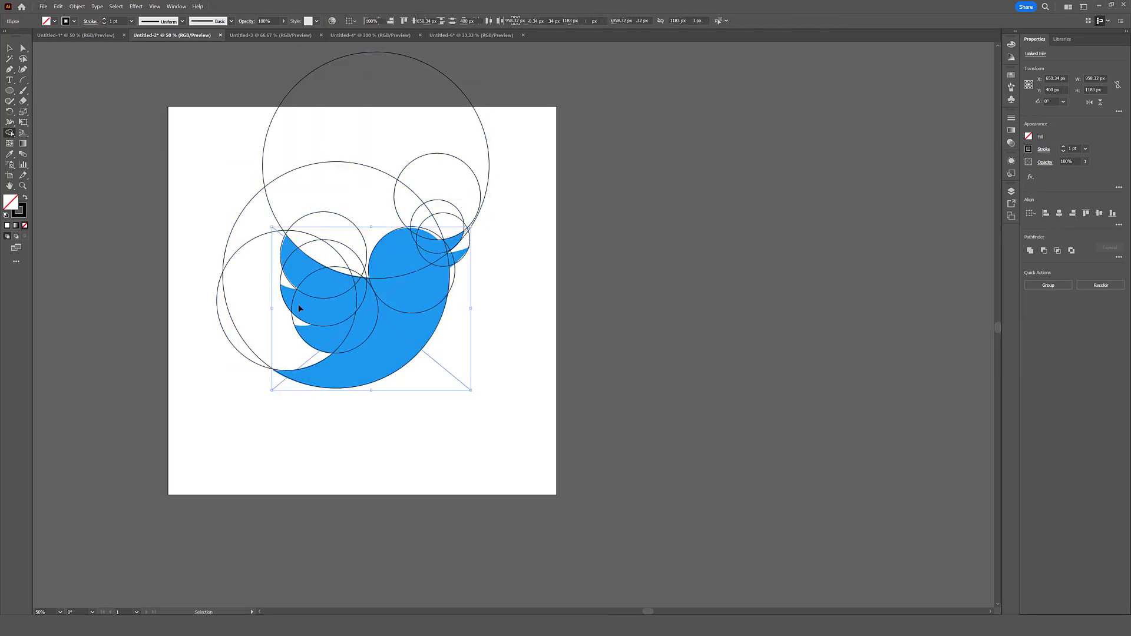
pyautogui.hotkey('ctrl', '2')
# - Select the artwork around the bird and combine the circle regions across its body with the Shape Builder
pyautogui.moveTo(513, 412); pyautogui.dragTo(164, 200)
pyautogui.hotkey('shift', 'm')
pyautogui.moveTo(399, 356)
pyautogui.mouseDown()
pyautogui.moveTo(324, 339)
pyautogui.moveTo(322, 283)
pyautogui.mouseUp()
pyautogui.press('v')
pyautogui.click(386, 444)
# - Try to shape the circle regions along the bird's wing and beak with the Shape Builder
pyautogui.moveTo(563, 194); pyautogui.dragTo(235, 336)
pyautogui.hotkey('shift', 'm')
pyautogui.moveTo(236, 336)
pyautogui.mouseDown()
pyautogui.moveTo(289, 311)
pyautogui.moveTo(268, 260)
pyautogui.mouseUp()
pyautogui.moveTo(339, 197)
pyautogui.mouseDown()
pyautogui.moveTo(341, 264)
pyautogui.moveTo(357, 267)
pyautogui.mouseUp()
pyautogui.moveTo(449, 223)
pyautogui.mouseDown()
pyautogui.moveTo(493, 212)
pyautogui.moveTo(463, 243)
pyautogui.mouseUp()
pyautogui.scroll(4, 454, 255)
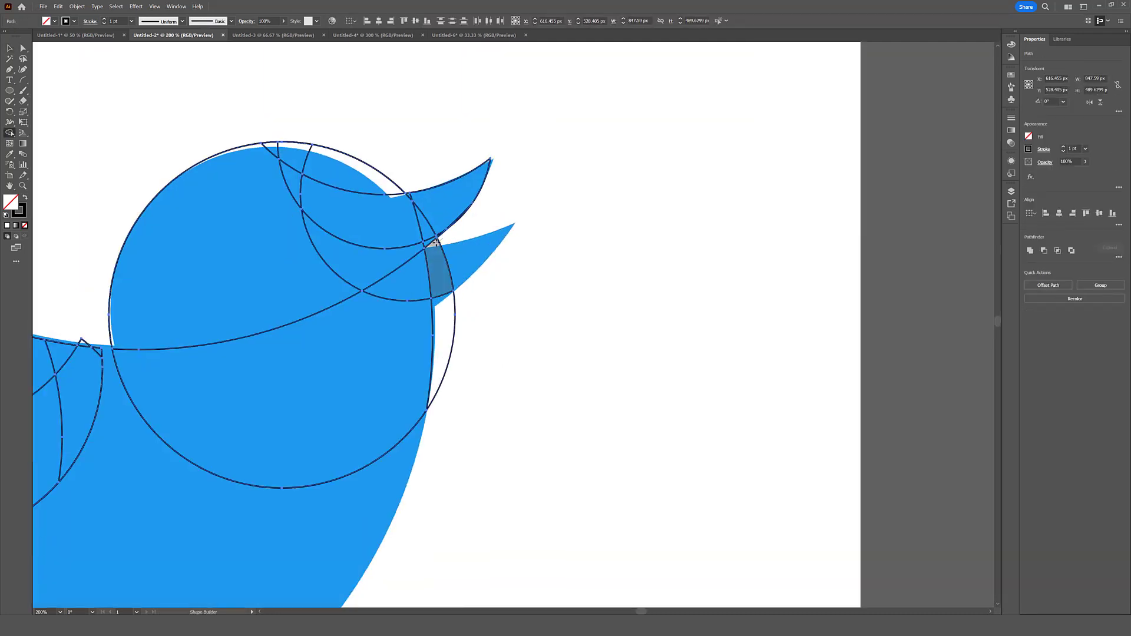
pyautogui.hotkey('ctrl', 'z')
pyautogui.hotkey('ctrl', 'z')
pyautogui.hotkey('ctrl', 'z')
pyautogui.hotkey('ctrl', 'z')
# - Delete the leftover circle segments beside the bird's beak
pyautogui.press('v')
pyautogui.click(482, 272)
pyautogui.moveTo(438, 388); pyautogui.dragTo(564, 181)
pyautogui.click(491, 259)
pyautogui.press('Delete')
pyautogui.scroll(-3, 526, 294)
# - Try to trim the circle segments outside the bird's wing, head and beak with the Shape Builder
pyautogui.moveTo(525, 296); pyautogui.dragTo(253, 189)
pyautogui.hotkey('shift', 'm')
pyautogui.moveTo(345, 183); pyautogui.dragTo(353, 266)
pyautogui.moveTo(242, 184); pyautogui.dragTo(236, 254)
pyautogui.scroll(2, 457, 242)
pyautogui.moveTo(349, 236); pyautogui.dragTo(565, 227)
pyautogui.moveTo(691, 200); pyautogui.dragTo(580, 177)
pyautogui.moveTo(460, 64); pyautogui.dragTo(400, 130)
pyautogui.scroll(-2, 471, 177)
pyautogui.press('v')
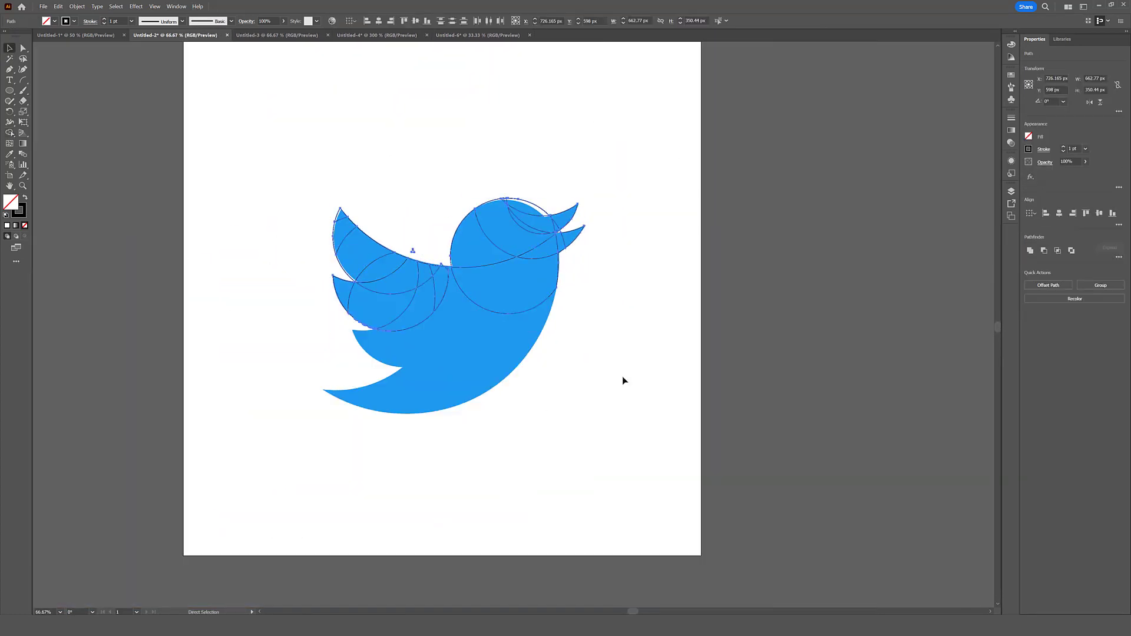
pyautogui.hotkey('ctrl', 'z')
pyautogui.hotkey('ctrl', 'z')
pyautogui.hotkey('ctrl', 'z')
pyautogui.hotkey('ctrl', 'z')
pyautogui.hotkey('ctrl', 'z')
pyautogui.hotkey('ctrl', 'z')
pyautogui.hotkey('ctrl', 'z')
pyautogui.hotkey('ctrl', 'z')
pyautogui.hotkey('ctrl', 'z')
pyautogui.hotkey('ctrl', 'z')
pyautogui.hotkey('ctrl', 'z')
pyautogui.click(605, 399)
pyautogui.hotkey('shift', 'm')
pyautogui.press('v')
pyautogui.moveTo(600, 158); pyautogui.dragTo(616, 174)
pyautogui.hotkey('ctrl', 'z')
# - Adjust the circle outline near the bird's beak and use the Shape Builder on the region along its breast
pyautogui.scroll(3, 554, 227)
pyautogui.moveTo(529, 194); pyautogui.dragTo(570, 245)
pyautogui.scroll(-4, 613, 216)
pyautogui.click(539, 348)
pyautogui.hotkey('ctrl', 'a')
pyautogui.hotkey('shift', 'm')
pyautogui.moveTo(528, 319); pyautogui.dragTo(560, 265)
pyautogui.press('v')
# - Shift the outlines at the bird's head and wing slightly and refine the overlapping circle regions with the Shape Builder
pyautogui.click(637, 311)
pyautogui.moveTo(506, 224); pyautogui.dragTo(485, 224)
pyautogui.moveTo(452, 263); pyautogui.dragTo(430, 254)
pyautogui.hotkey('ctrl', 'a')
pyautogui.hotkey('shift', 'm')
pyautogui.moveTo(430, 314); pyautogui.dragTo(385, 323)
pyautogui.moveTo(424, 280); pyautogui.dragTo(418, 237)
pyautogui.keyDown('alt'); pyautogui.click(391, 228); pyautogui.keyUp('alt')
pyautogui.moveTo(488, 164); pyautogui.dragTo(507, 245)
pyautogui.moveTo(680, 183); pyautogui.dragTo(508, 154)
pyautogui.scroll(2, 654, 187)
pyautogui.scroll(-3, 517, 283)
pyautogui.scroll(2, 413, 295)
pyautogui.press('v')
pyautogui.scroll(-3, 321, 383)
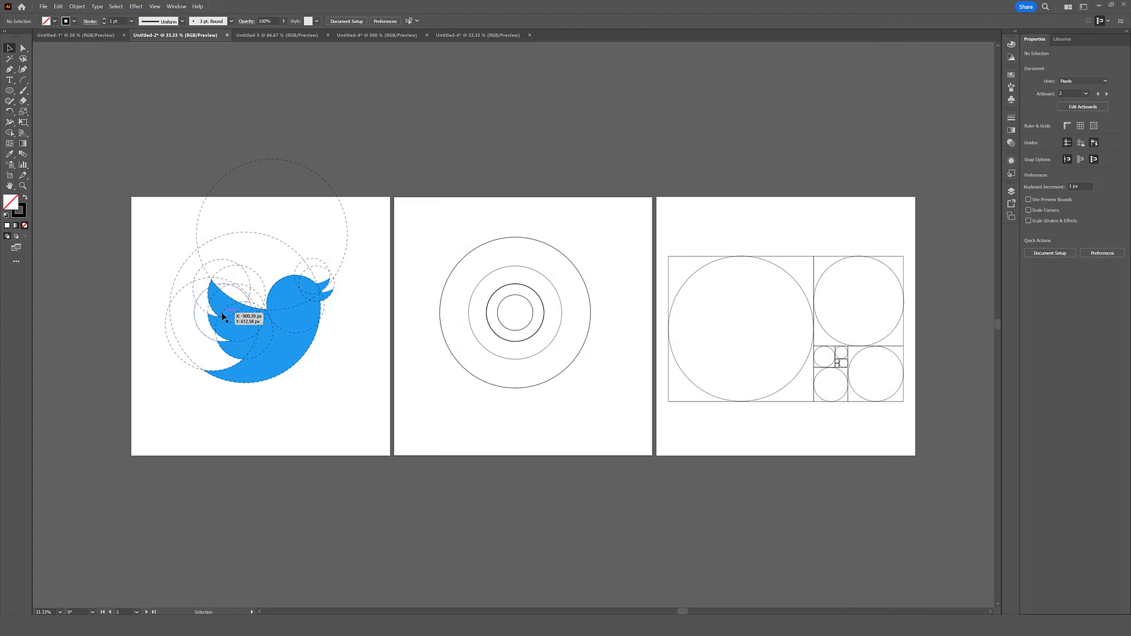
# - Examine the ratio-sized circles over the bird, the concentric circles and the golden rectangle filled with circles
pyautogui.click(304, 313)
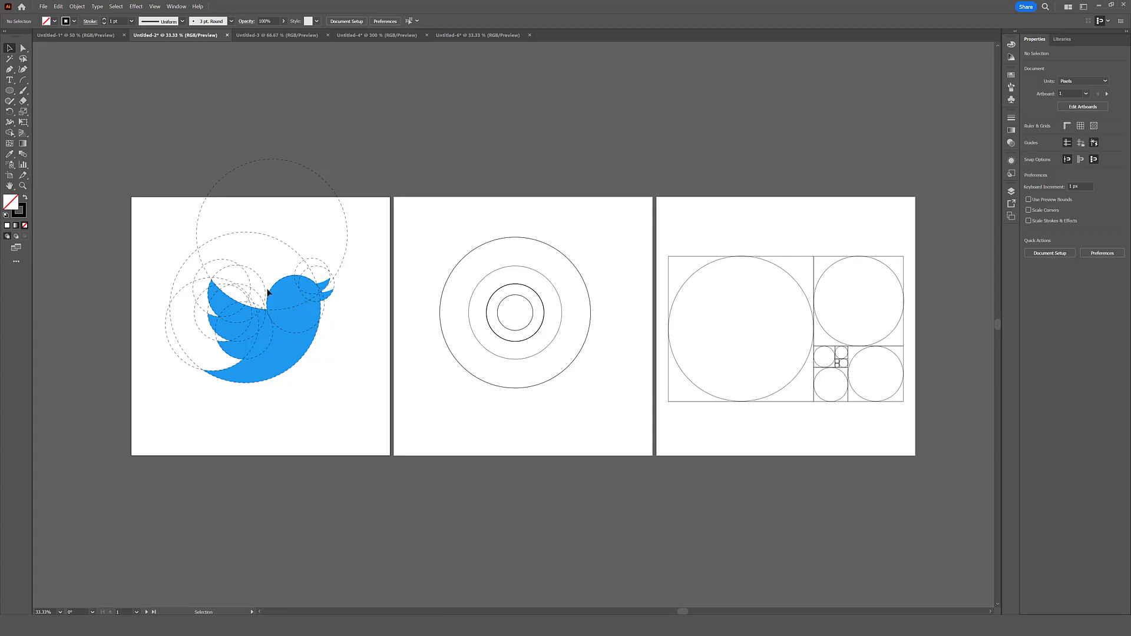
pyautogui.moveTo(548, 434); pyautogui.dragTo(531, 216)
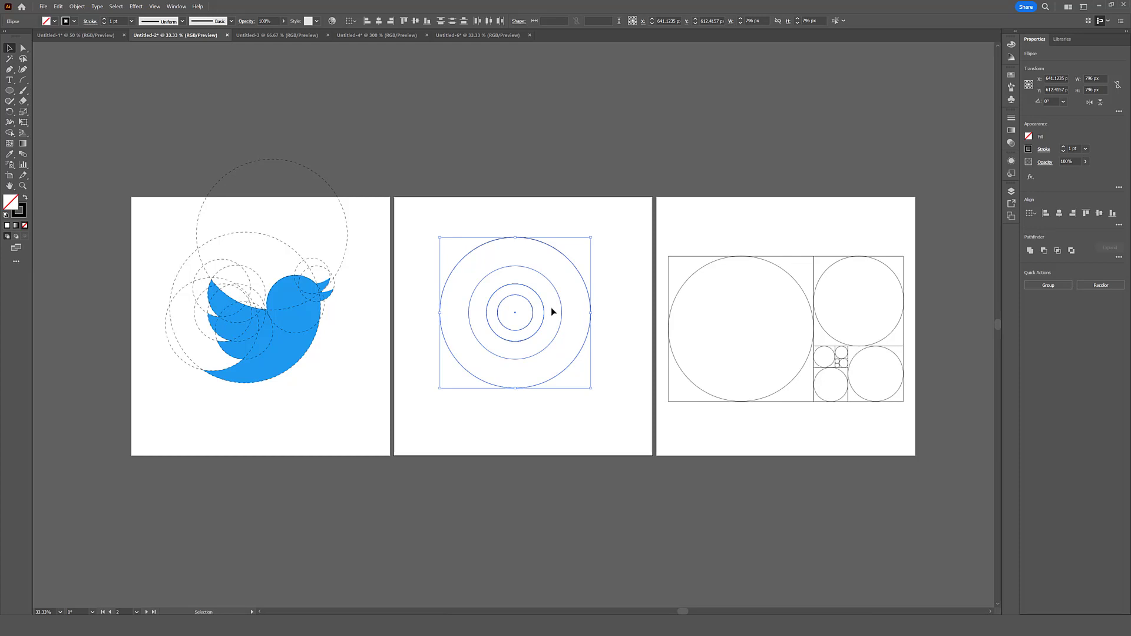
pyautogui.moveTo(916, 213); pyautogui.dragTo(664, 448)
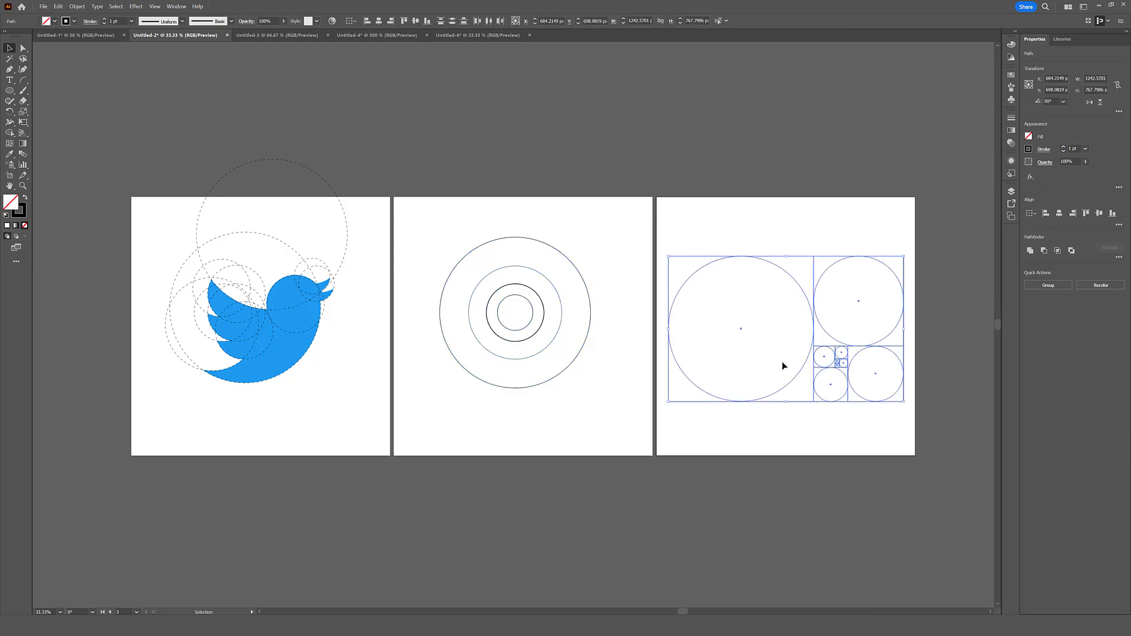